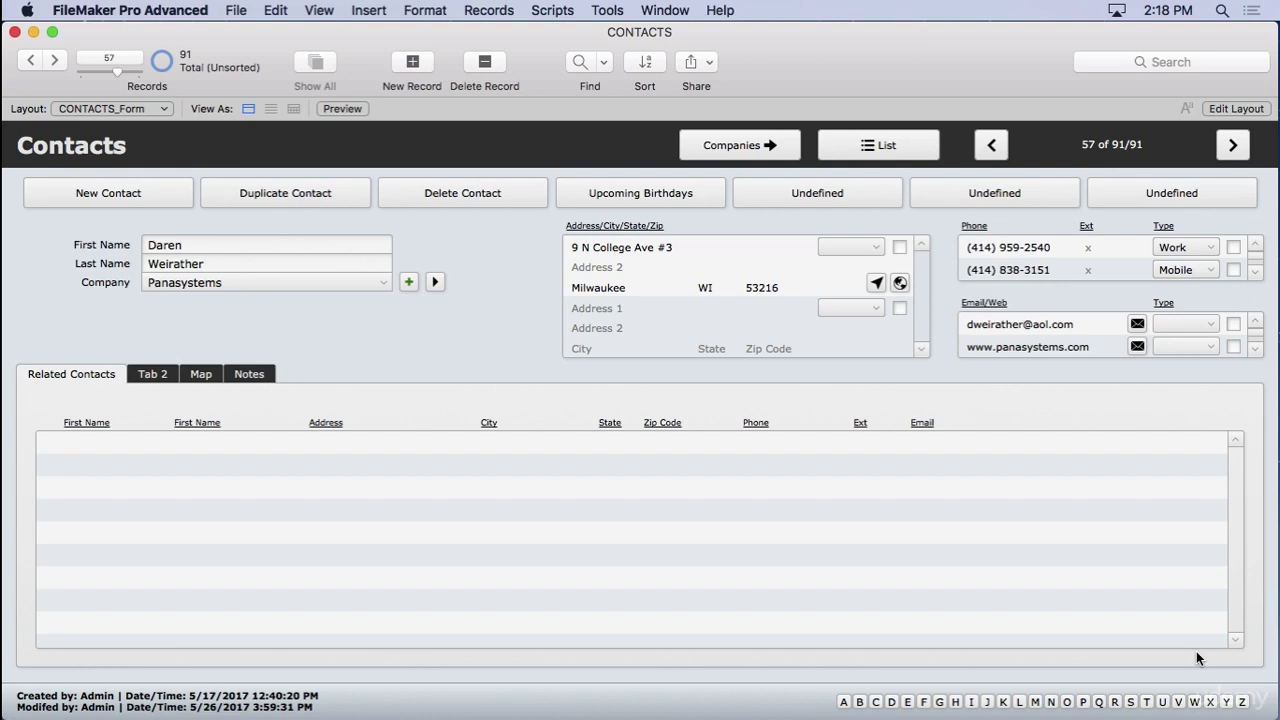
Open Manage Database for CONTACTS, review its Tables list, then its 27 fields
click(238, 10)
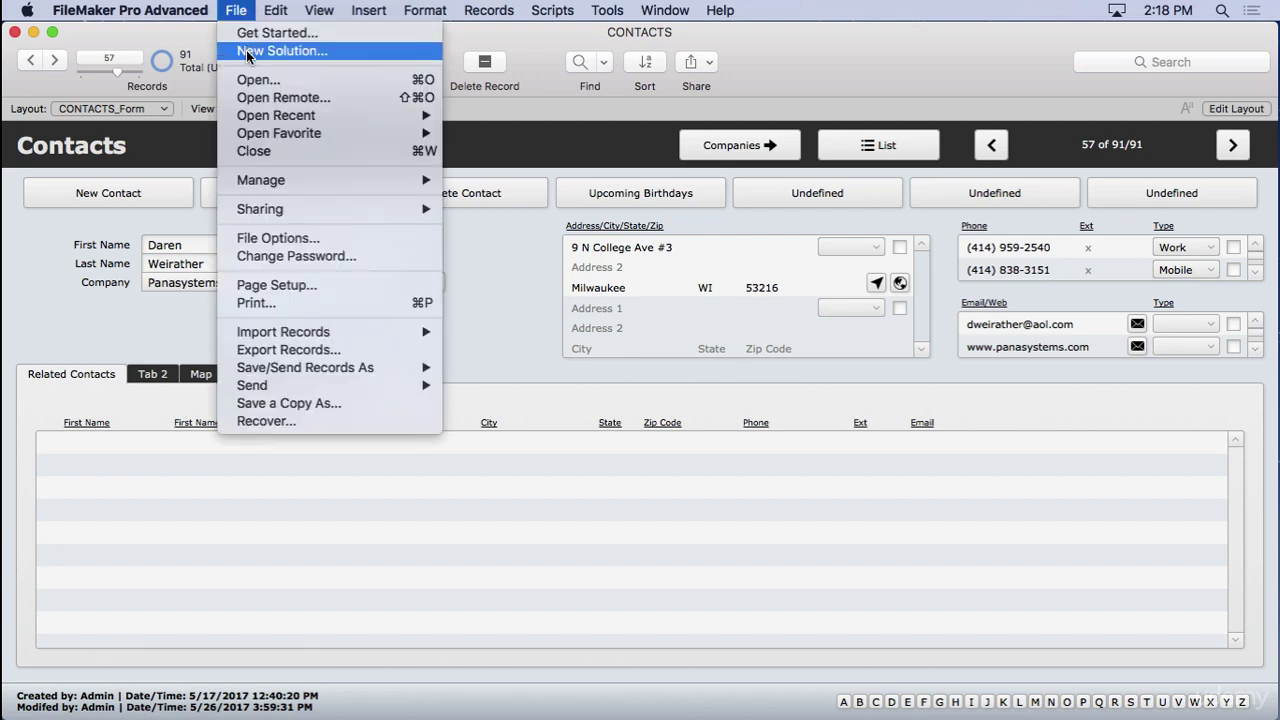
click(243, 6)
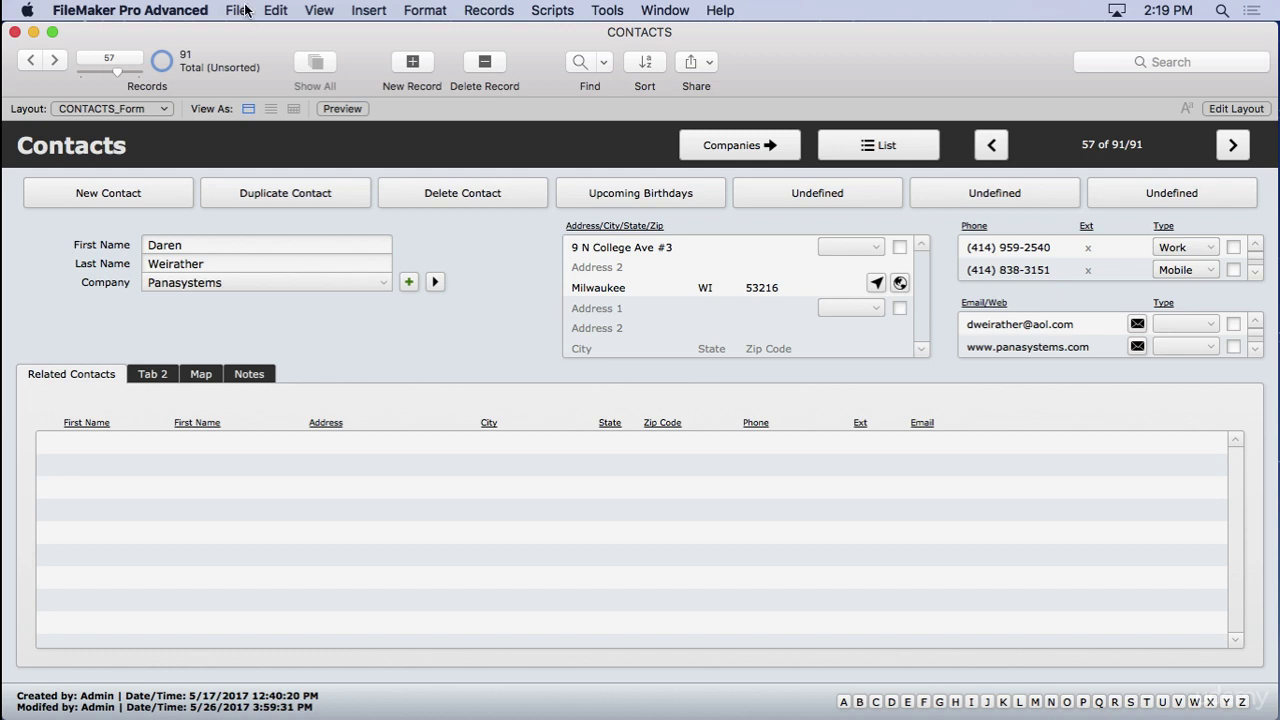
click(238, 10)
mouse_move(419, 184)
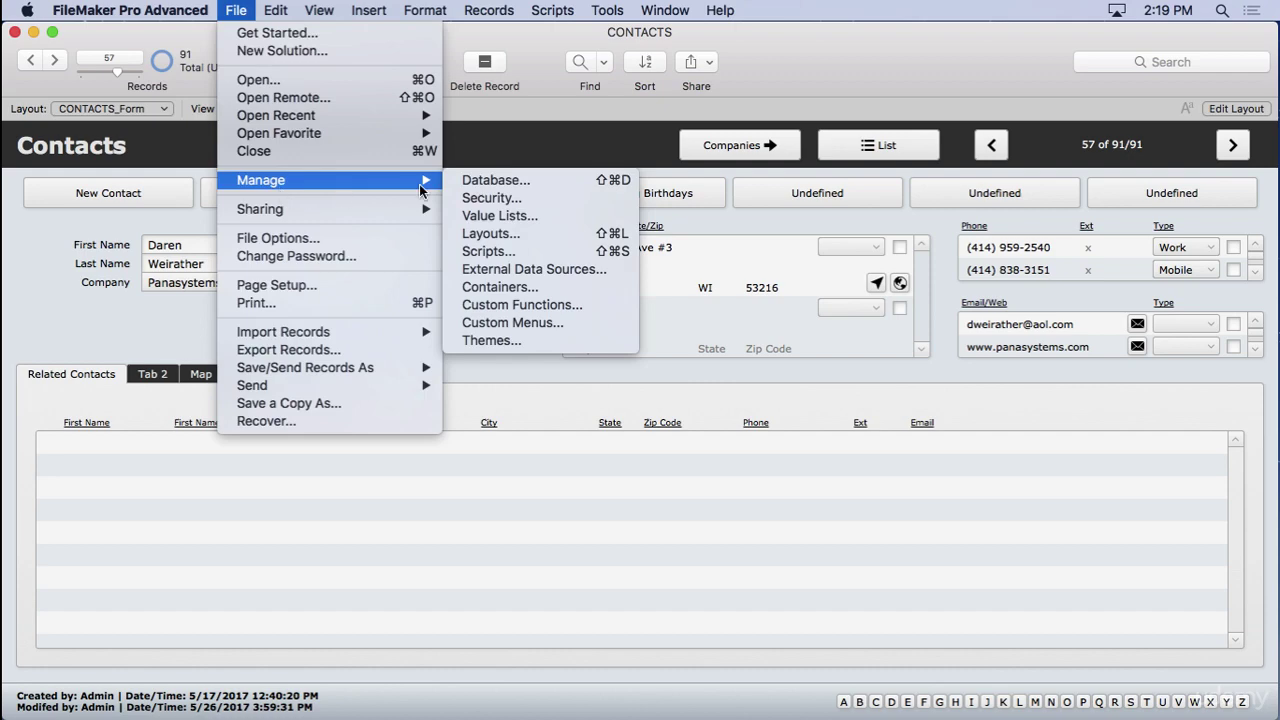
click(480, 180)
click(566, 96)
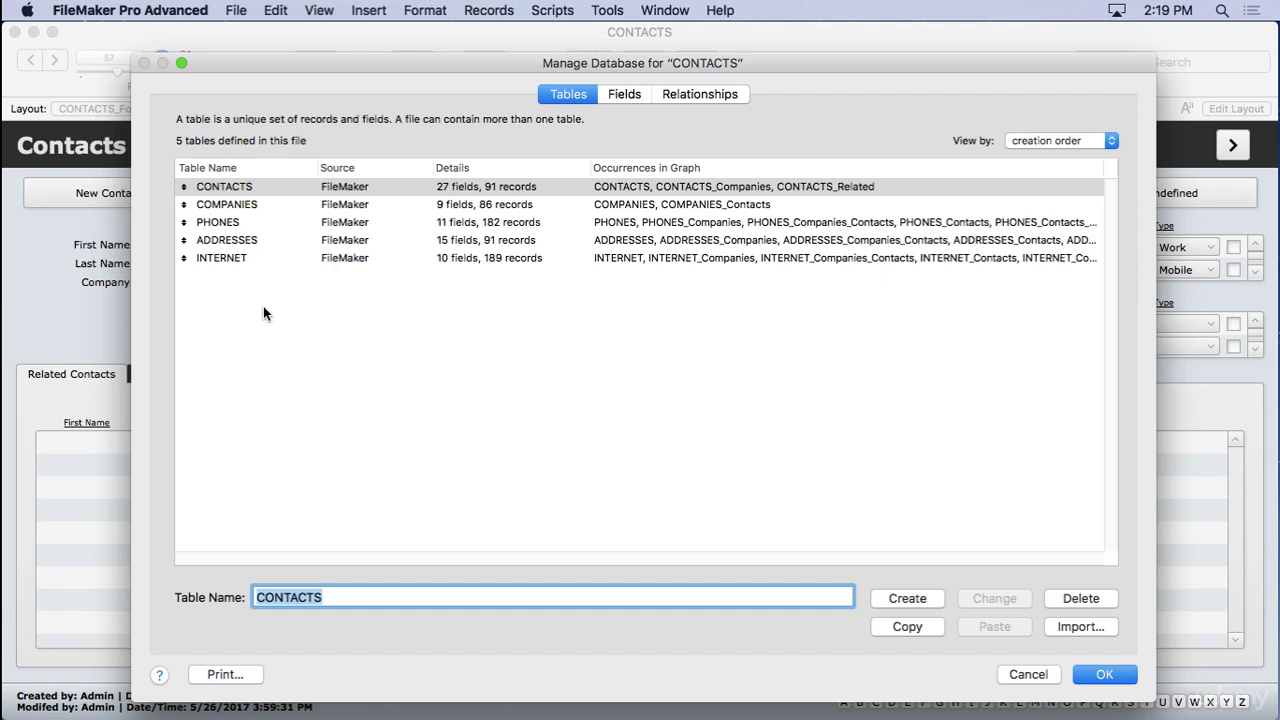
click(624, 96)
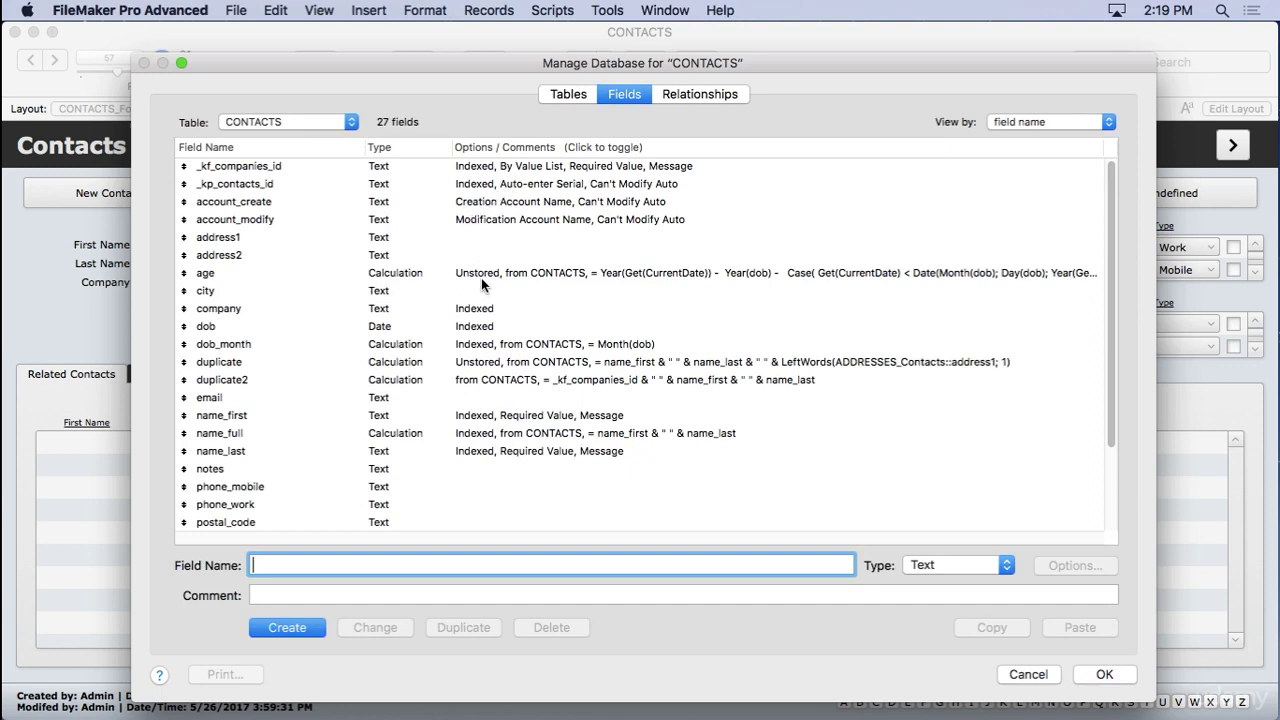
Inspect the address1, address2 and age fields, viewing the age calculation without changes
click(242, 238)
click(239, 257)
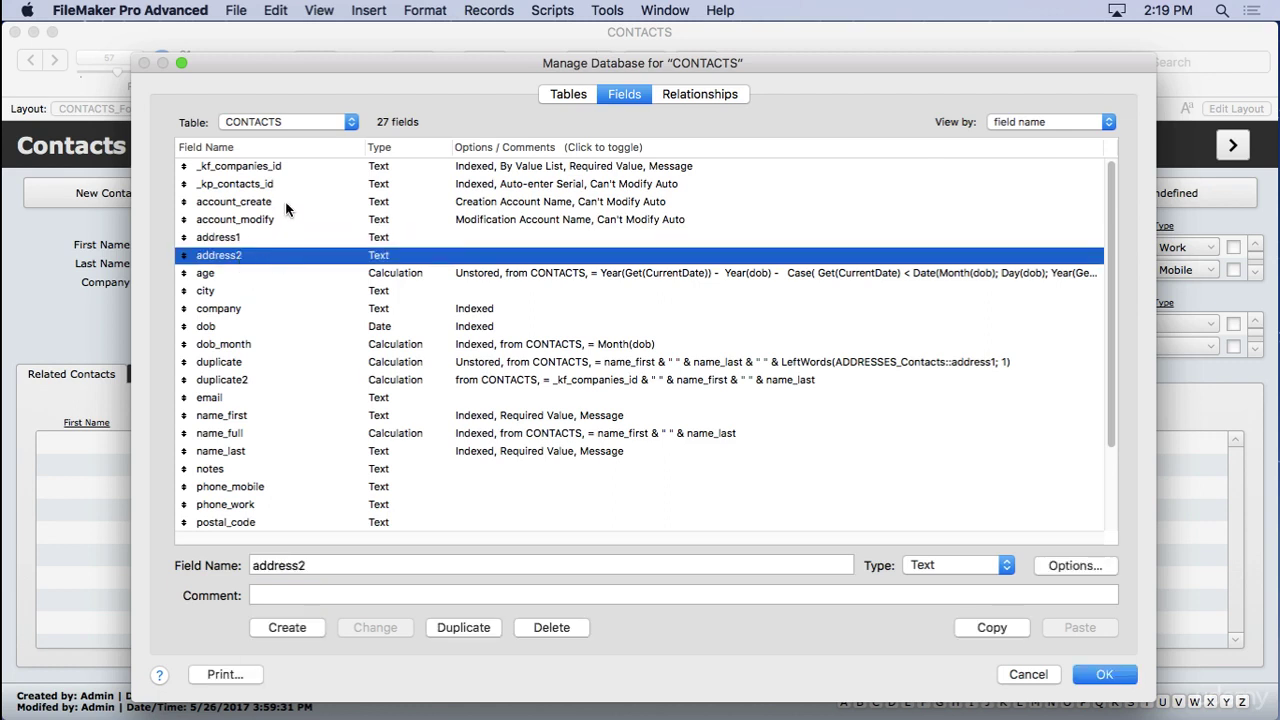
click(286, 121)
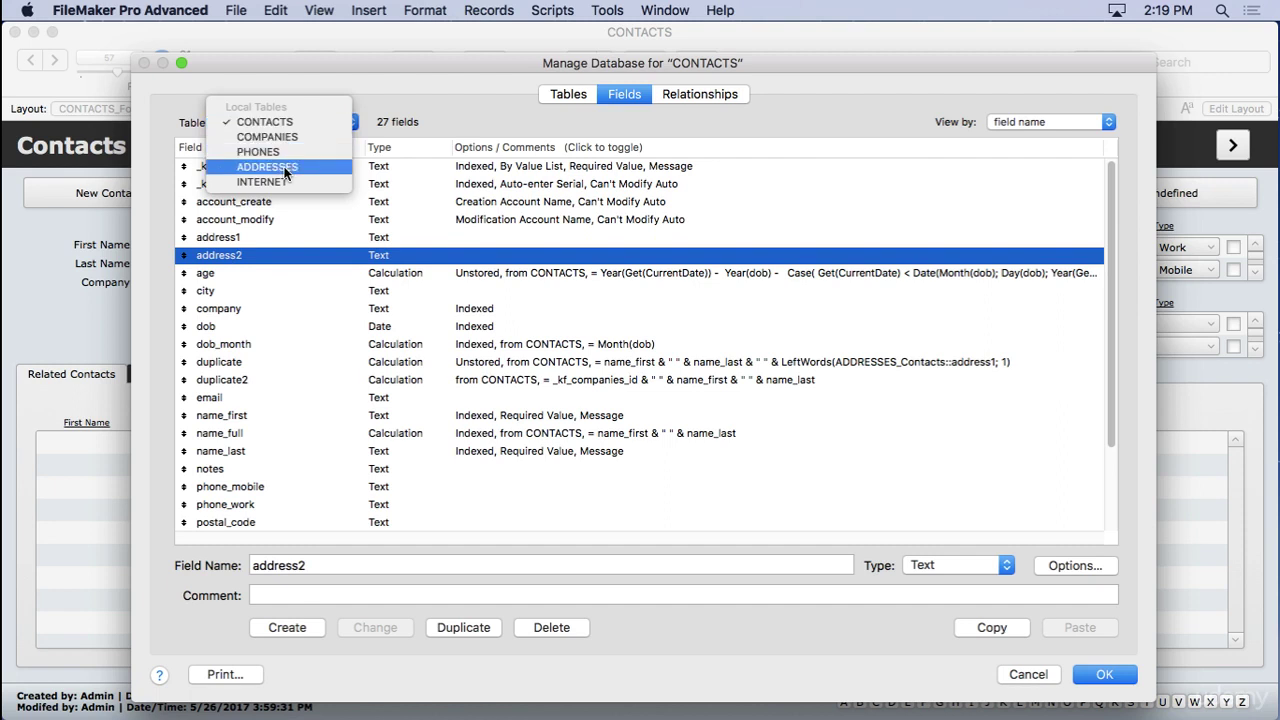
click(392, 122)
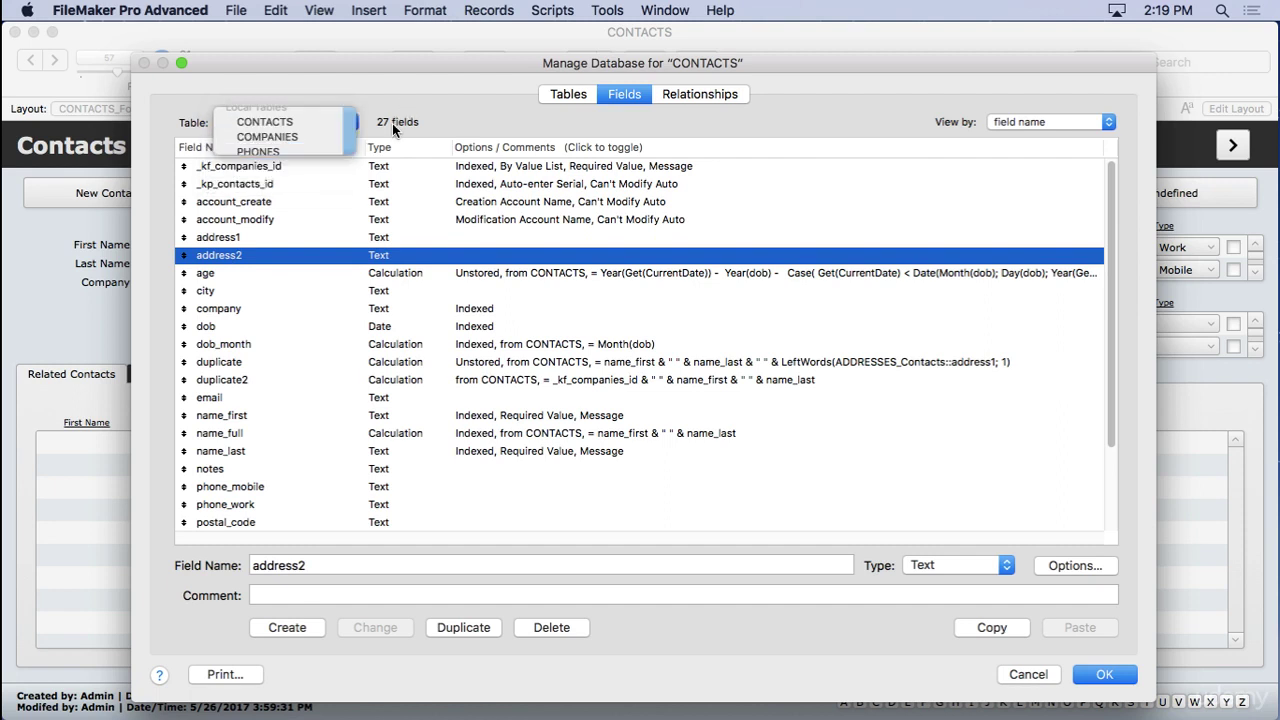
click(255, 280)
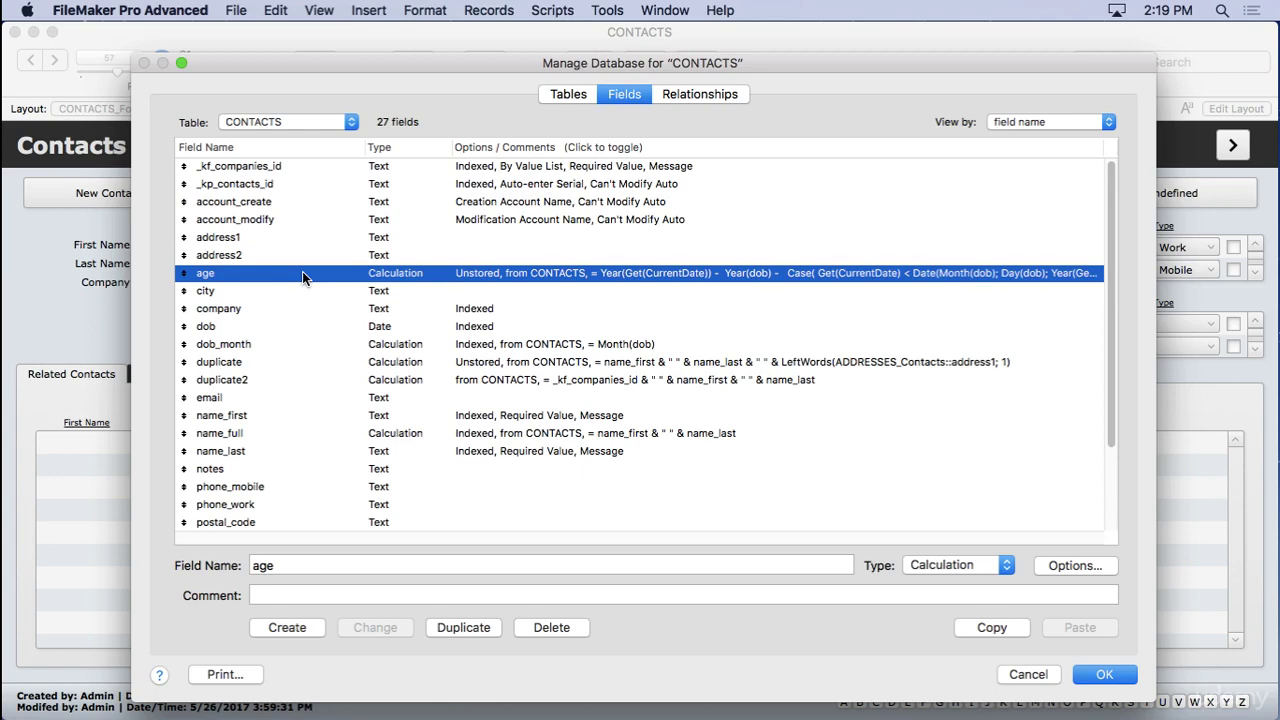
double_click(302, 272)
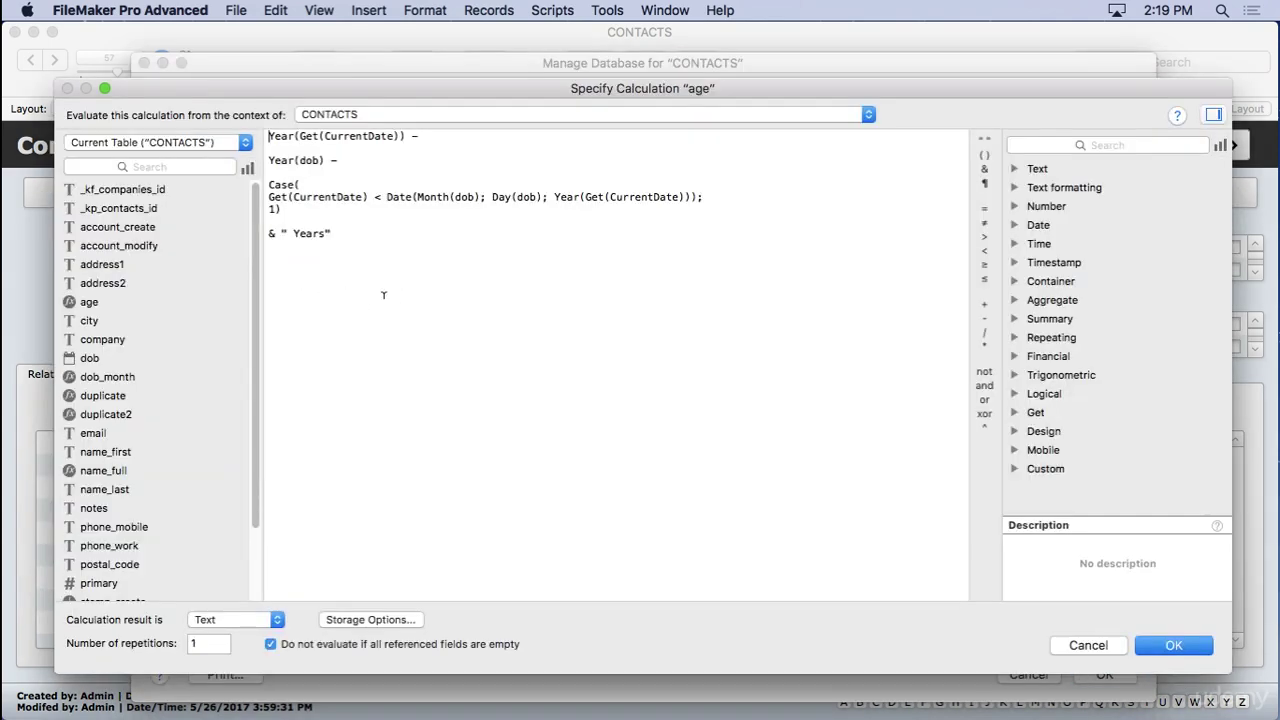
click(1082, 646)
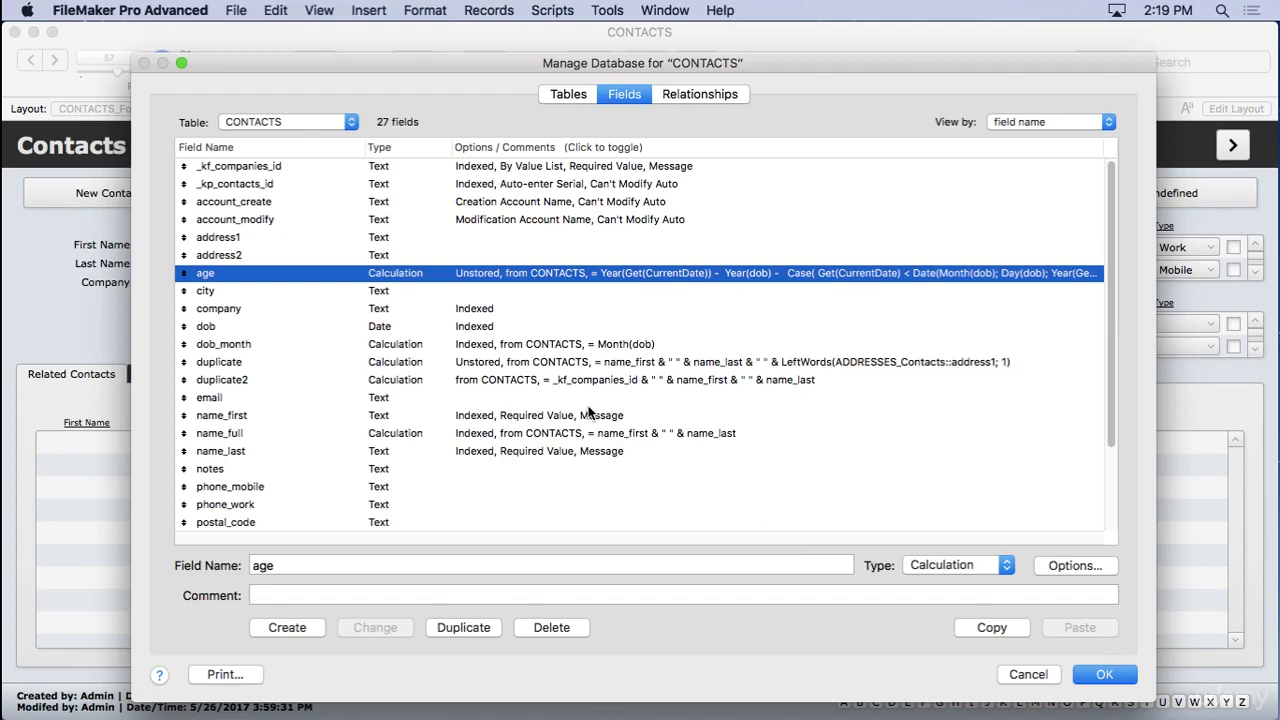
Inspect the stamp_create, stamp_modify, account_create and account_modify fields, then show the relationships graph
scroll(555, 403, down, 3)
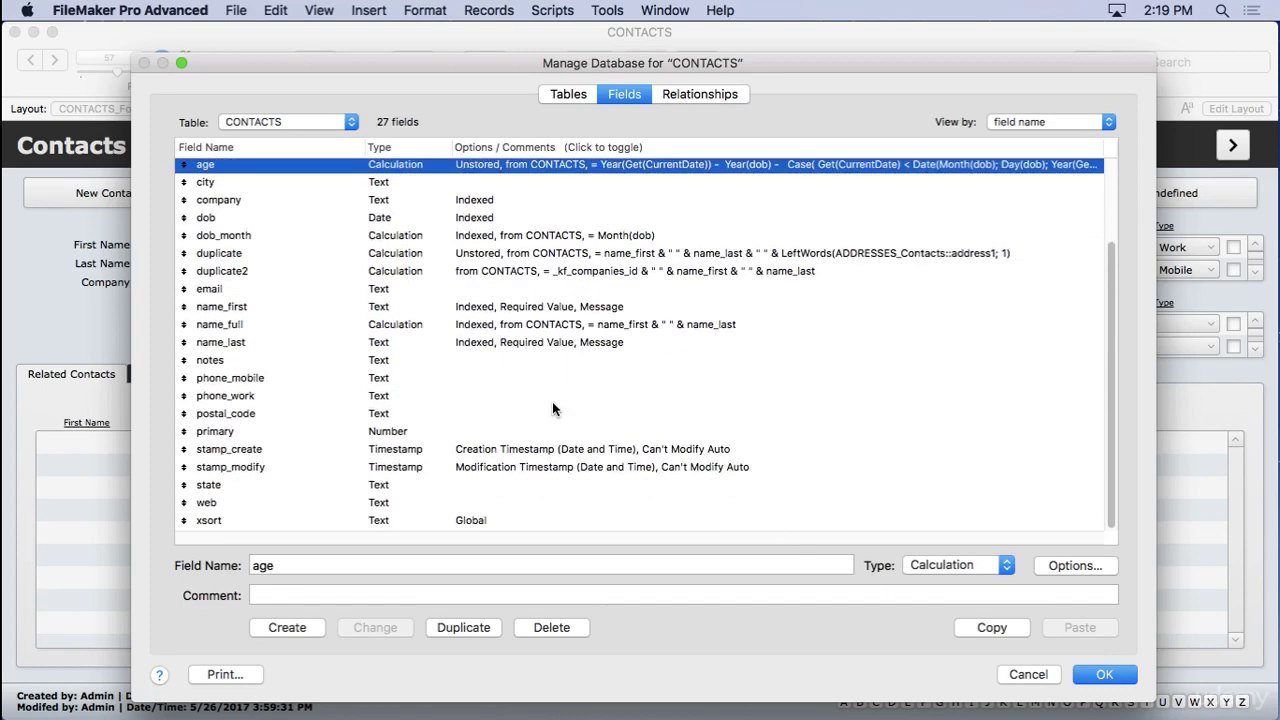
scroll(552, 401, up, 3)
scroll(552, 401, down, 3)
click(261, 452)
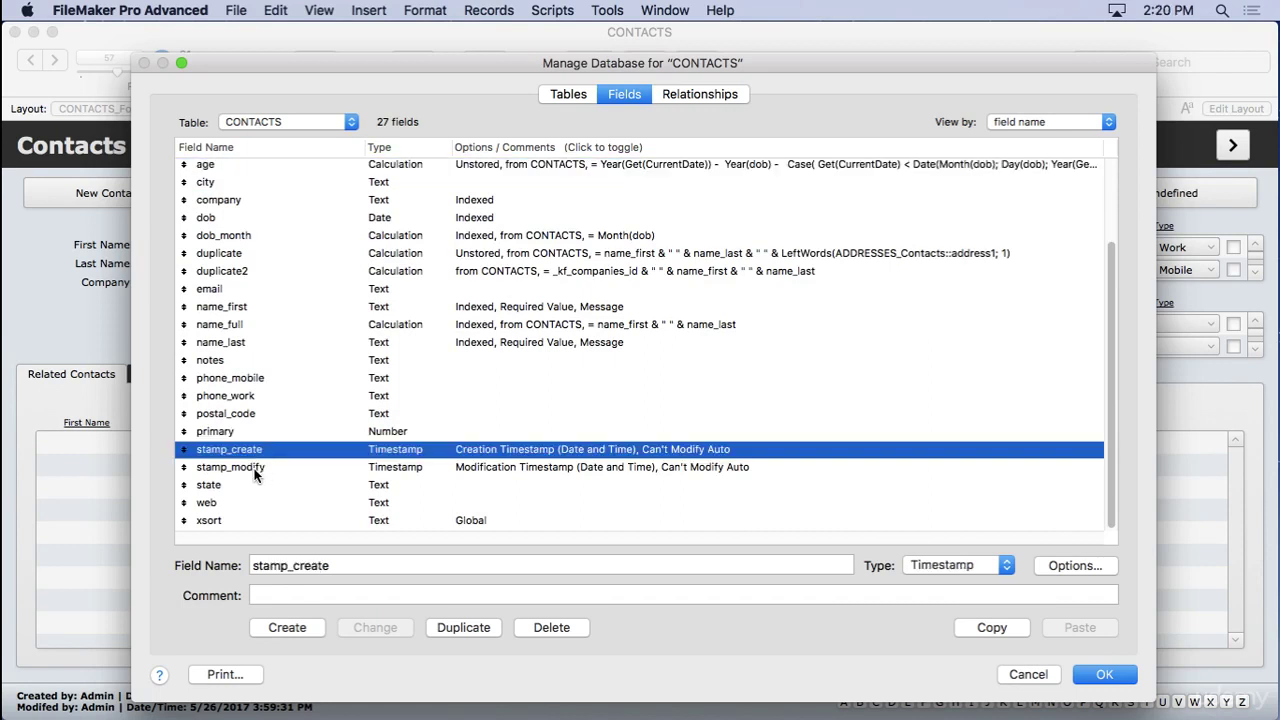
click(248, 469)
scroll(257, 440, up, 3)
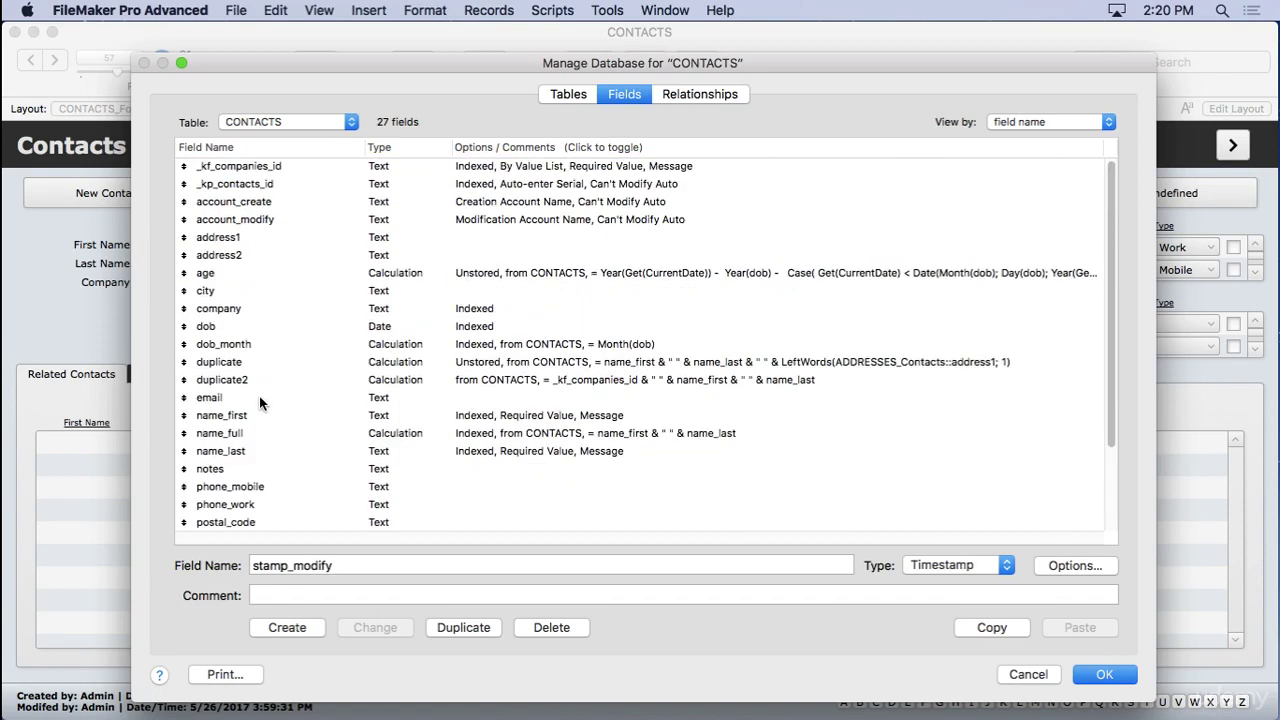
click(246, 203)
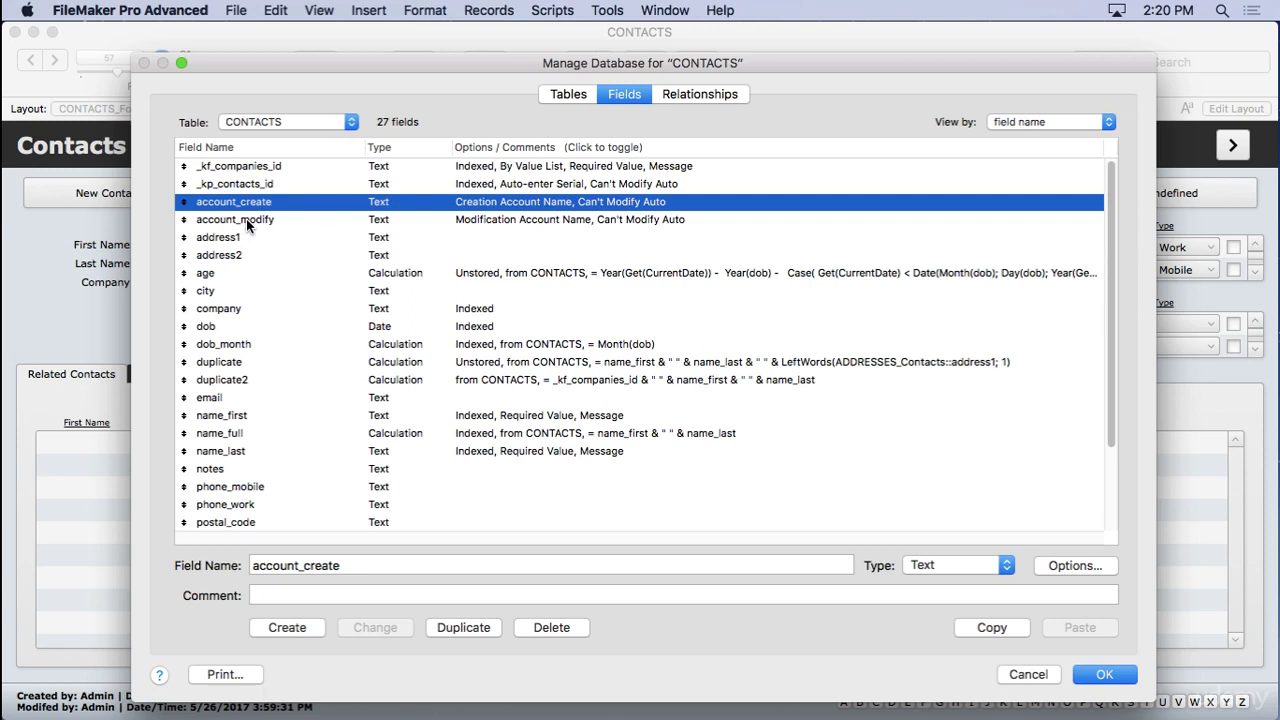
click(247, 221)
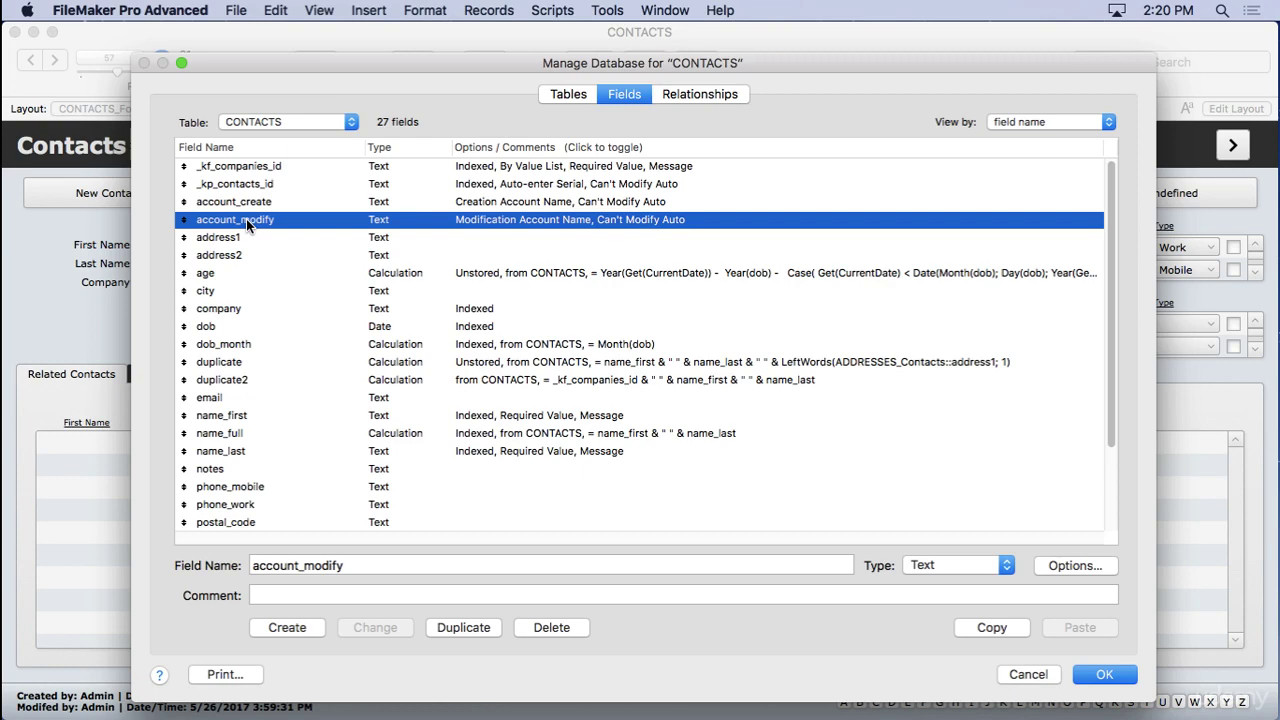
click(699, 98)
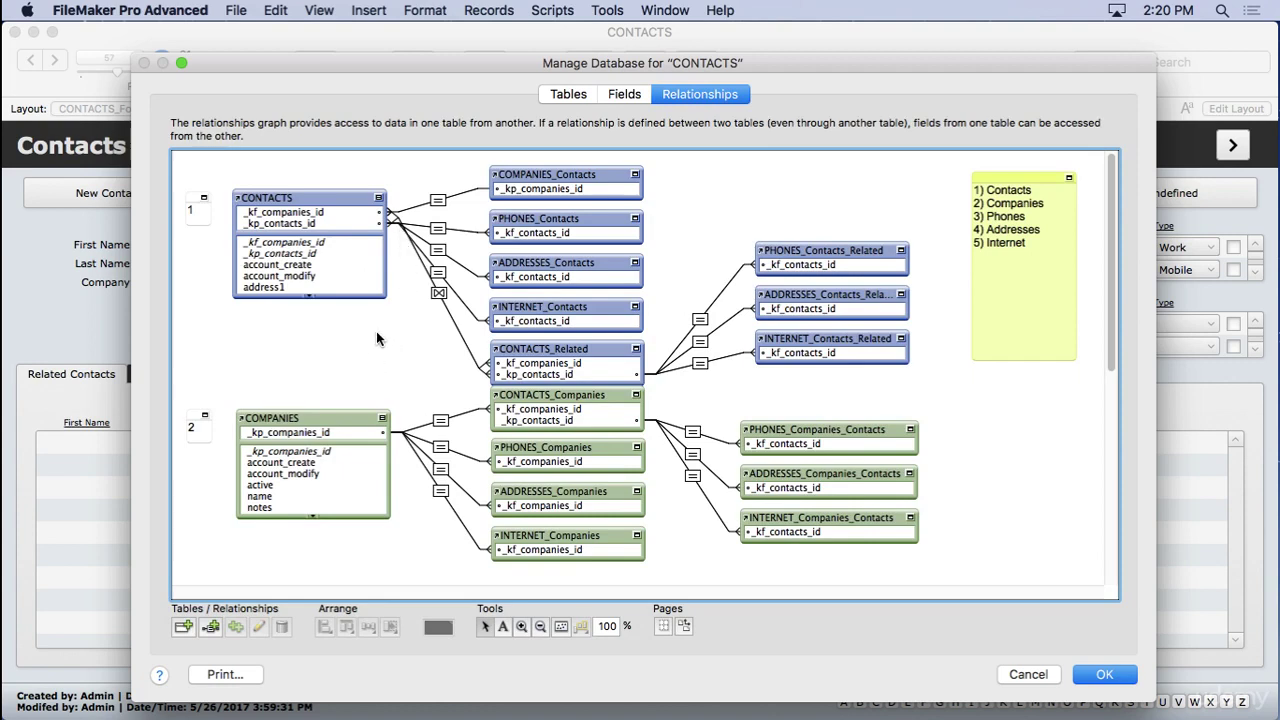
Select the CONTACTS and COMPANIES occurrences, then marquee-select the upper-right group of occurrences
scroll(376, 331, down, 3)
scroll(376, 329, down, 8)
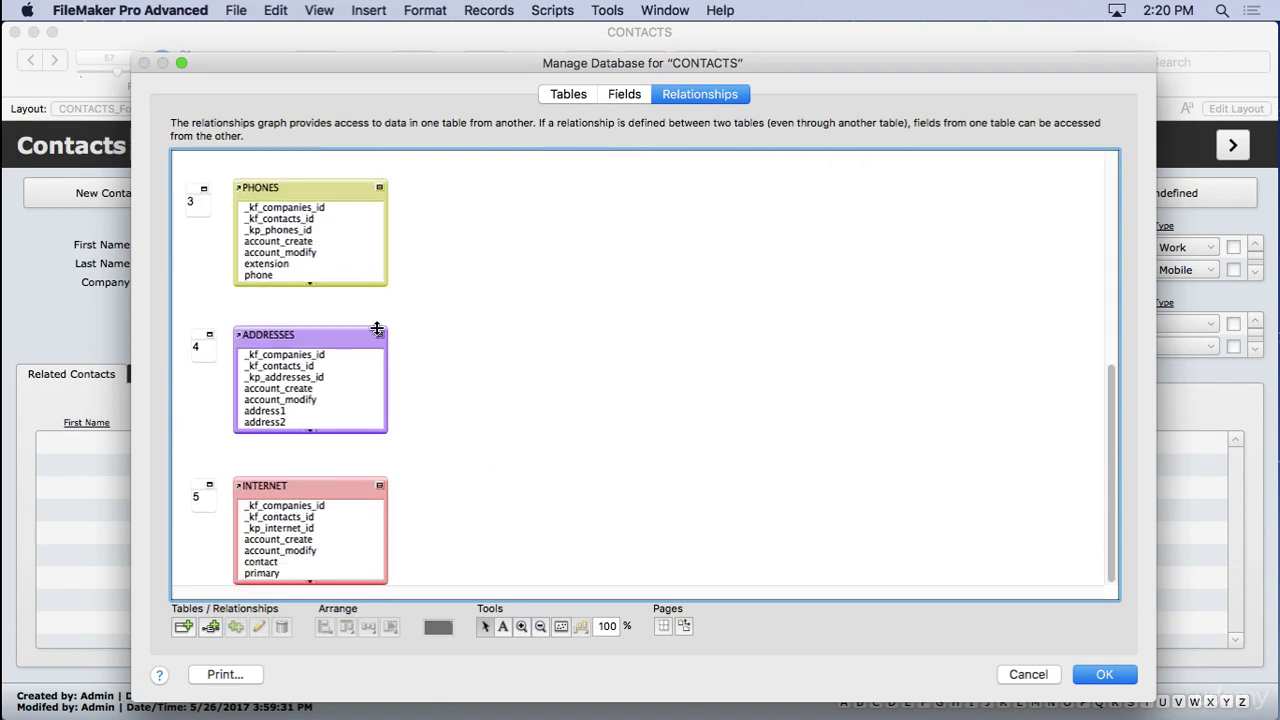
scroll(376, 329, up, 10)
drag(211, 164, 933, 368)
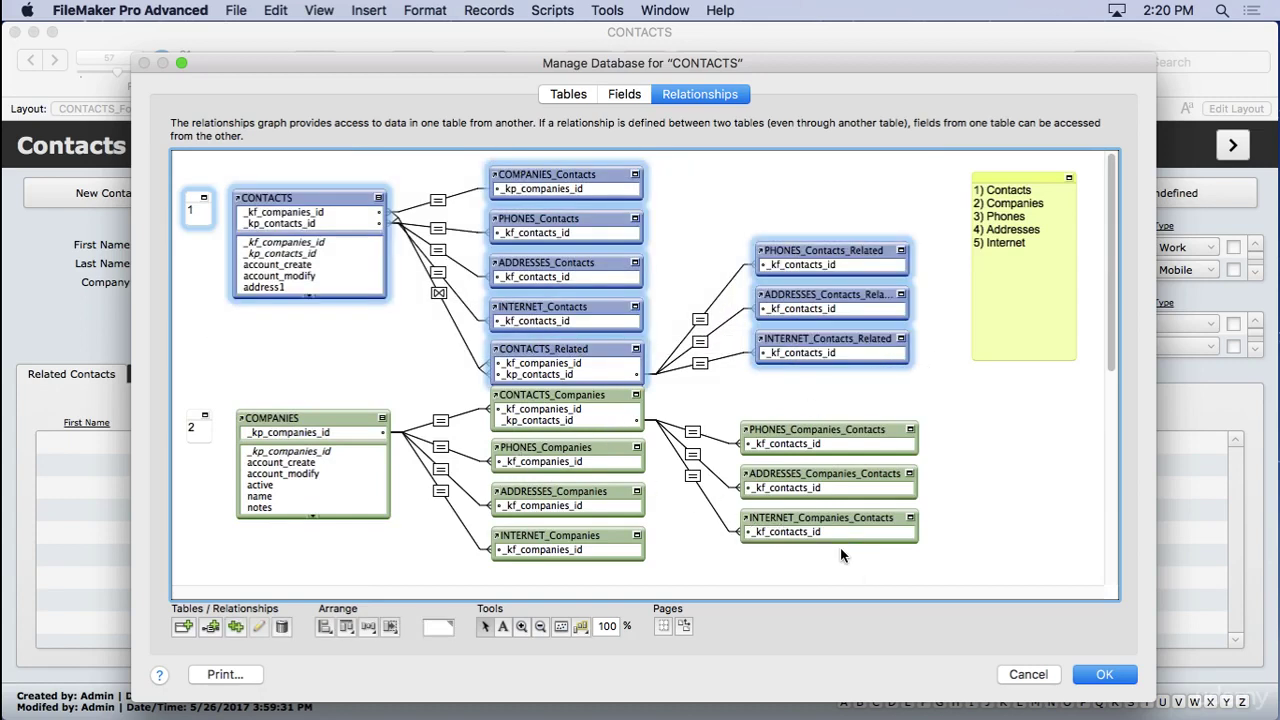
click(310, 183)
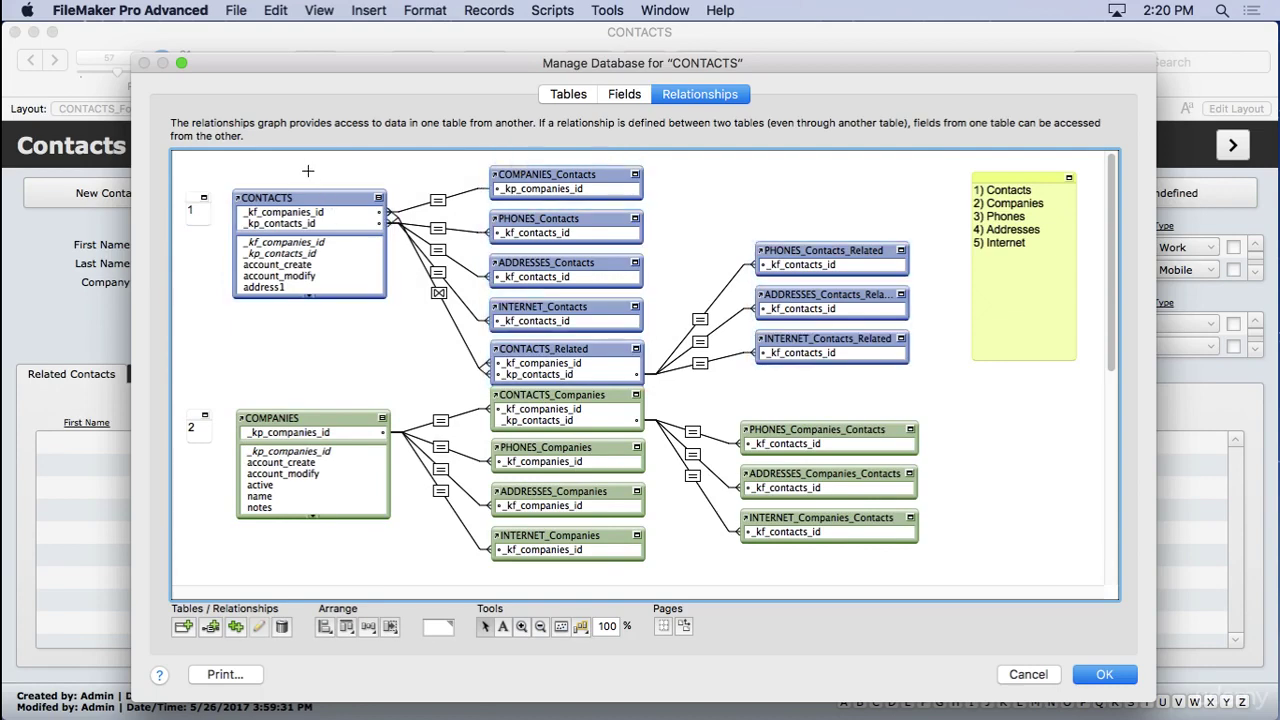
click(294, 198)
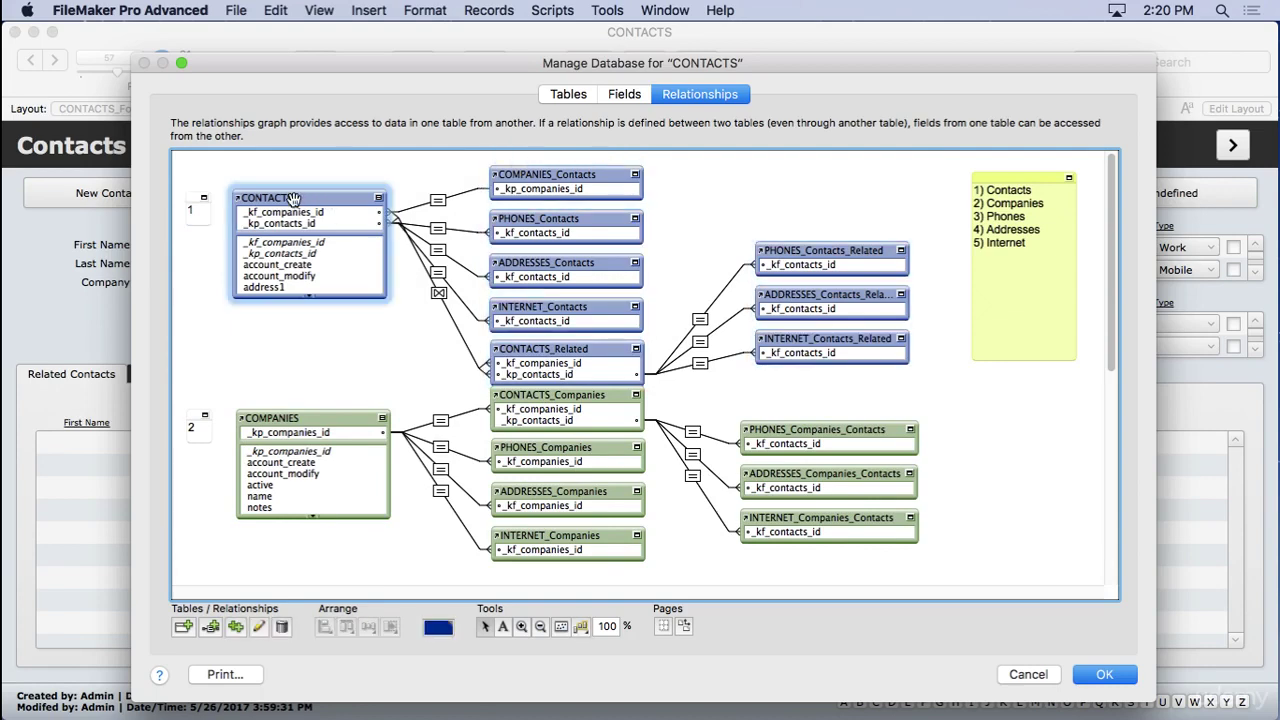
click(296, 414)
click(298, 198)
drag(469, 159, 851, 372)
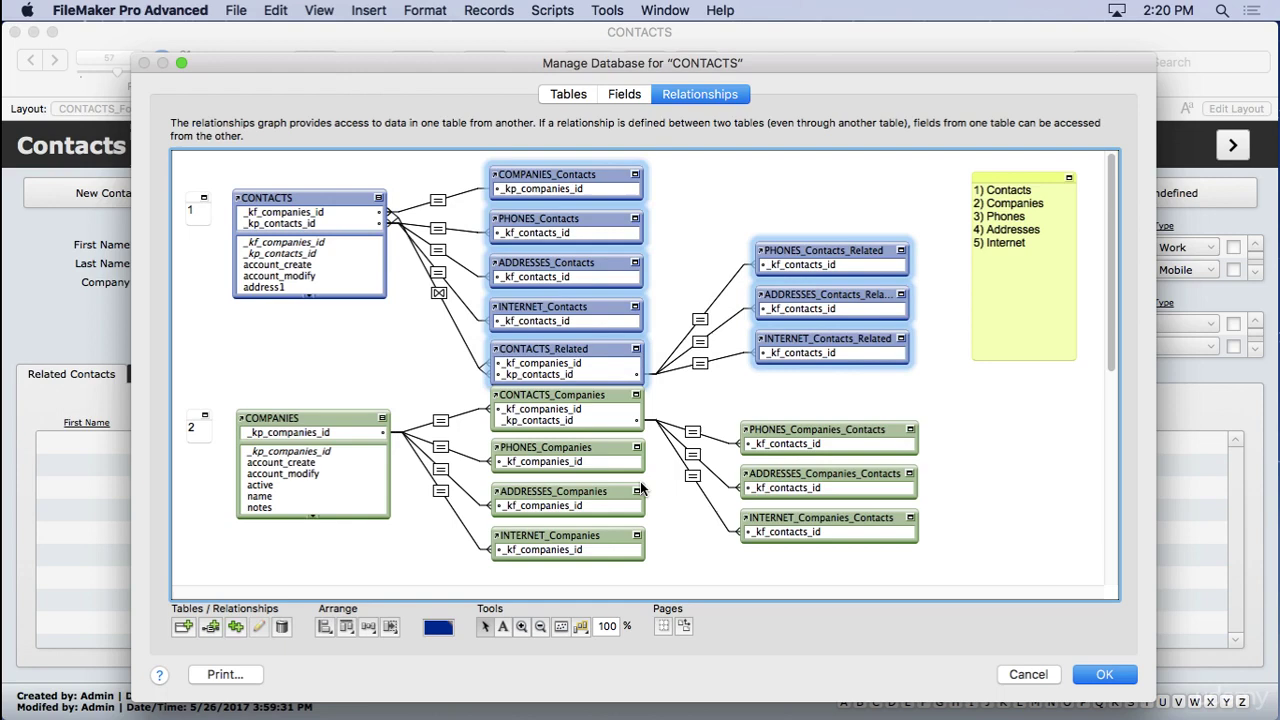
Scroll through the relationships graph and confirm with OK, returning to the Contacts form
mouse_move(741, 483)
scroll(741, 483, down, 10)
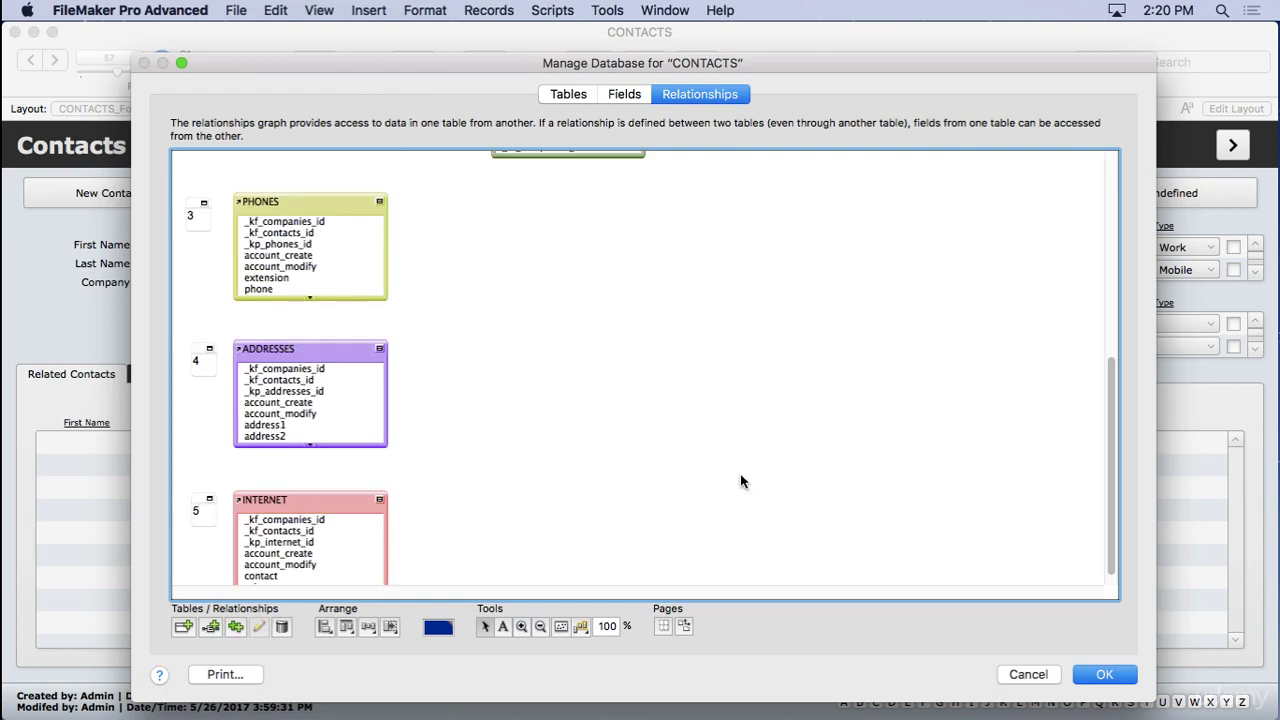
scroll(741, 481, up, 7)
scroll(660, 450, up, 3)
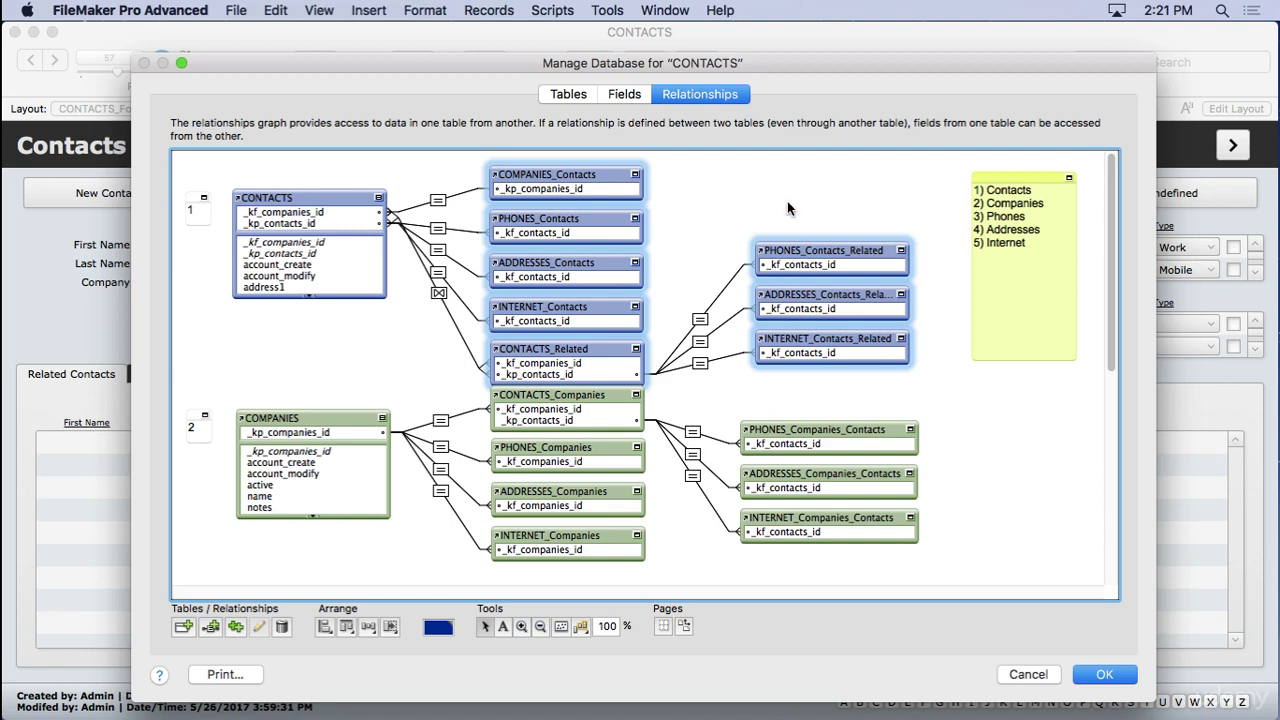
click(1100, 676)
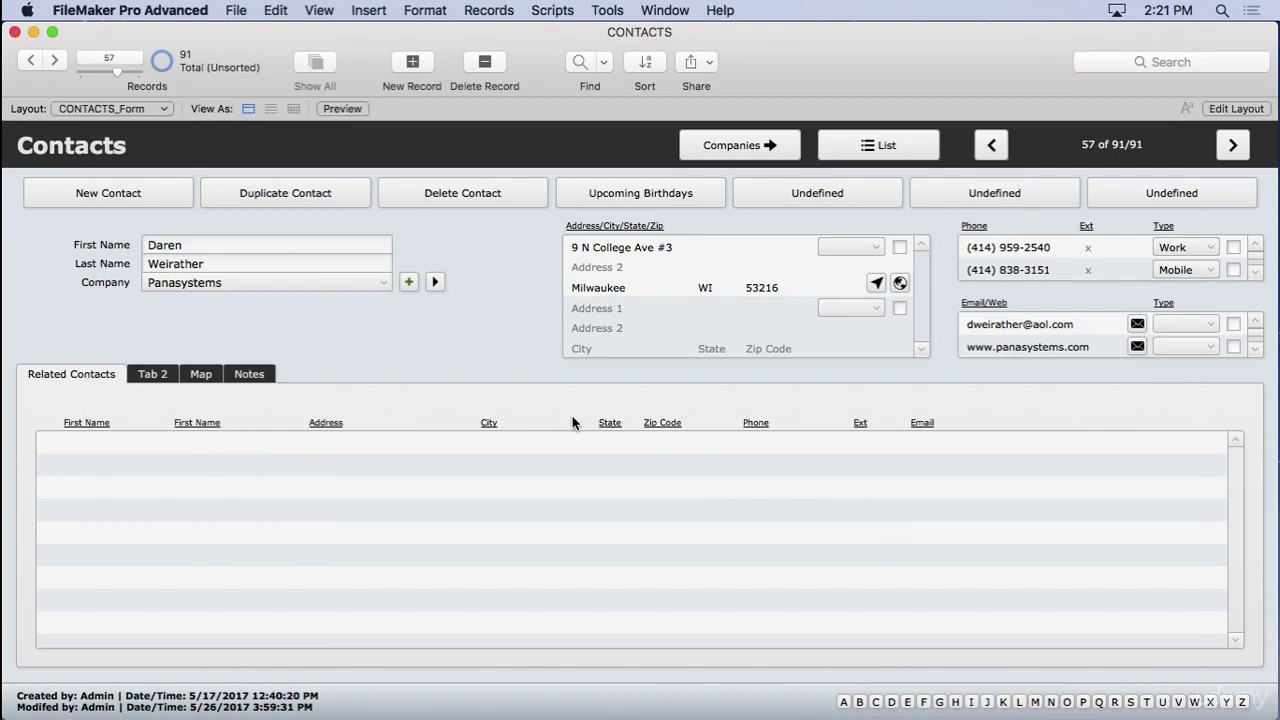
Show contacts in List view, open one contact in CONTACTS_Form, then return to the list
click(639, 248)
click(883, 149)
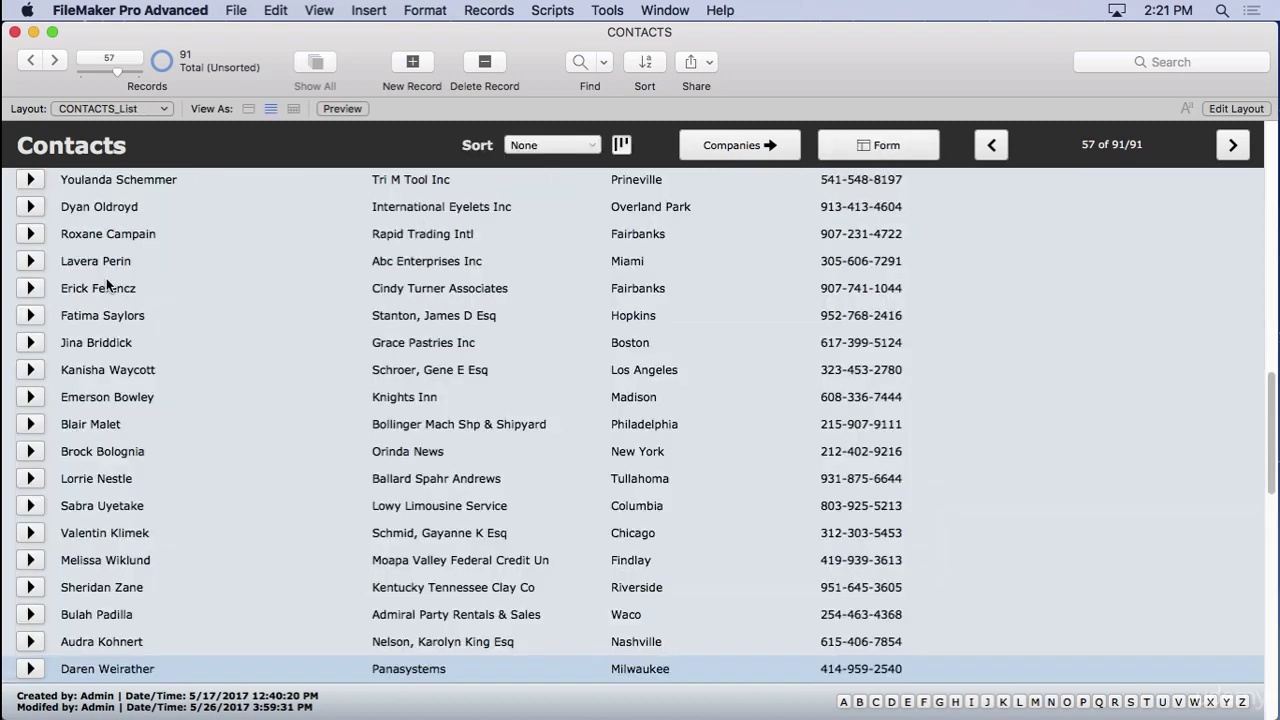
click(45, 260)
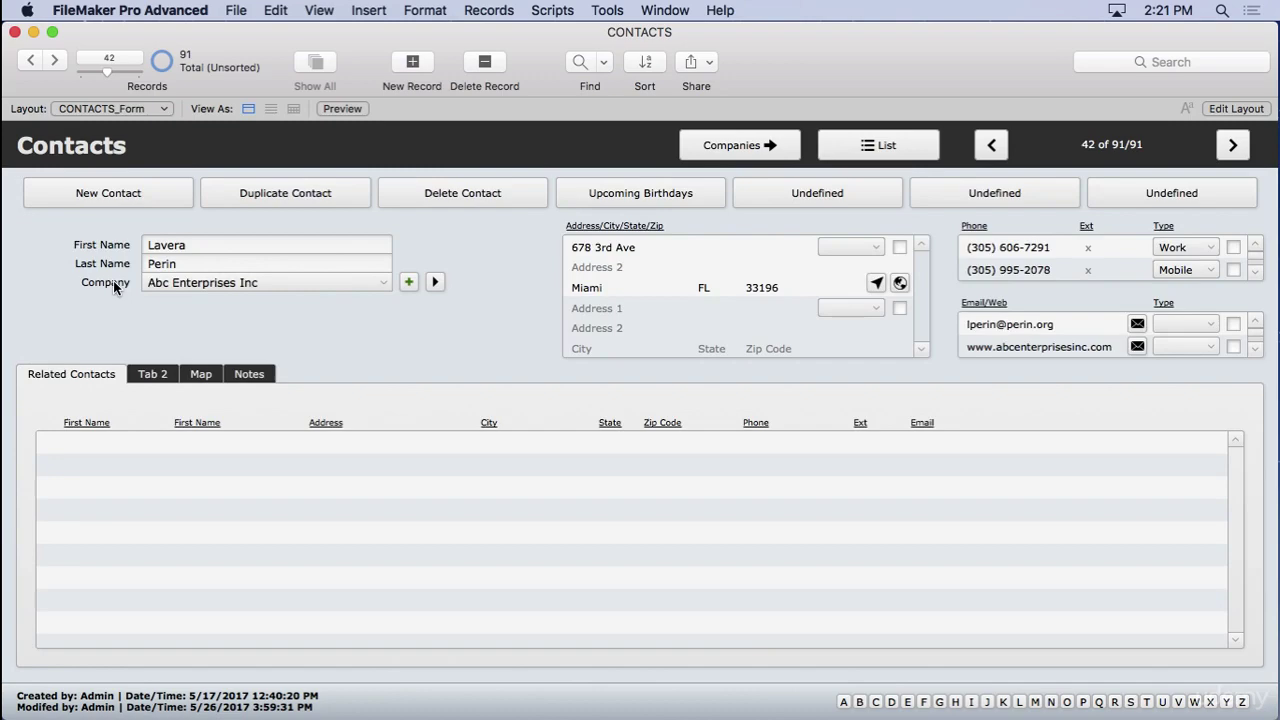
click(876, 145)
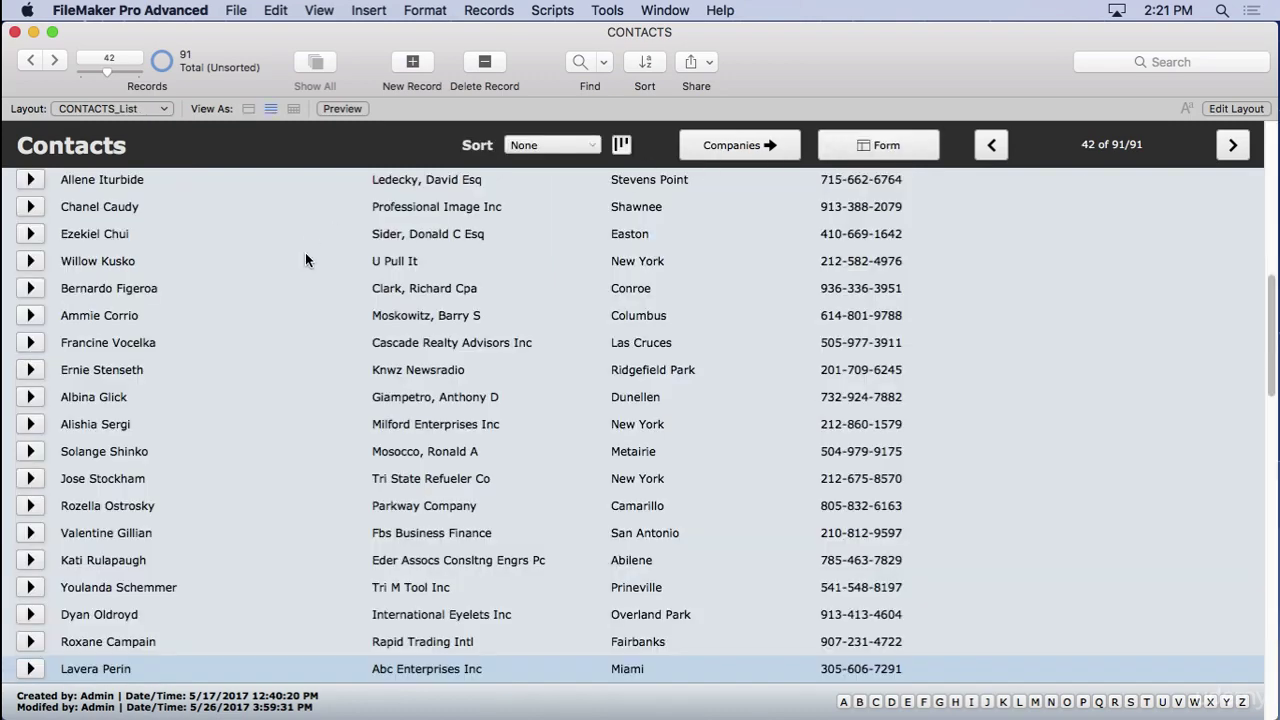
scroll(264, 268, up, 10)
Open contact record 1 in the form, commit the address field, and show its empty Notes tab
click(31, 181)
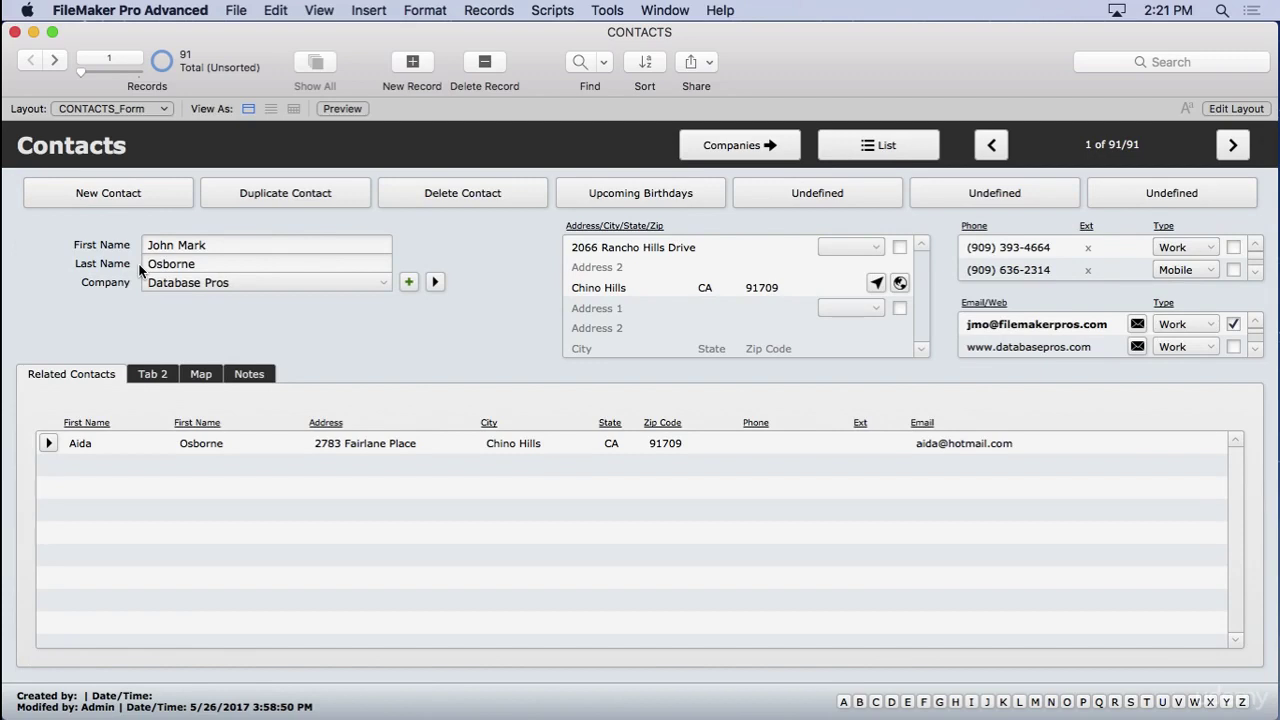
click(632, 248)
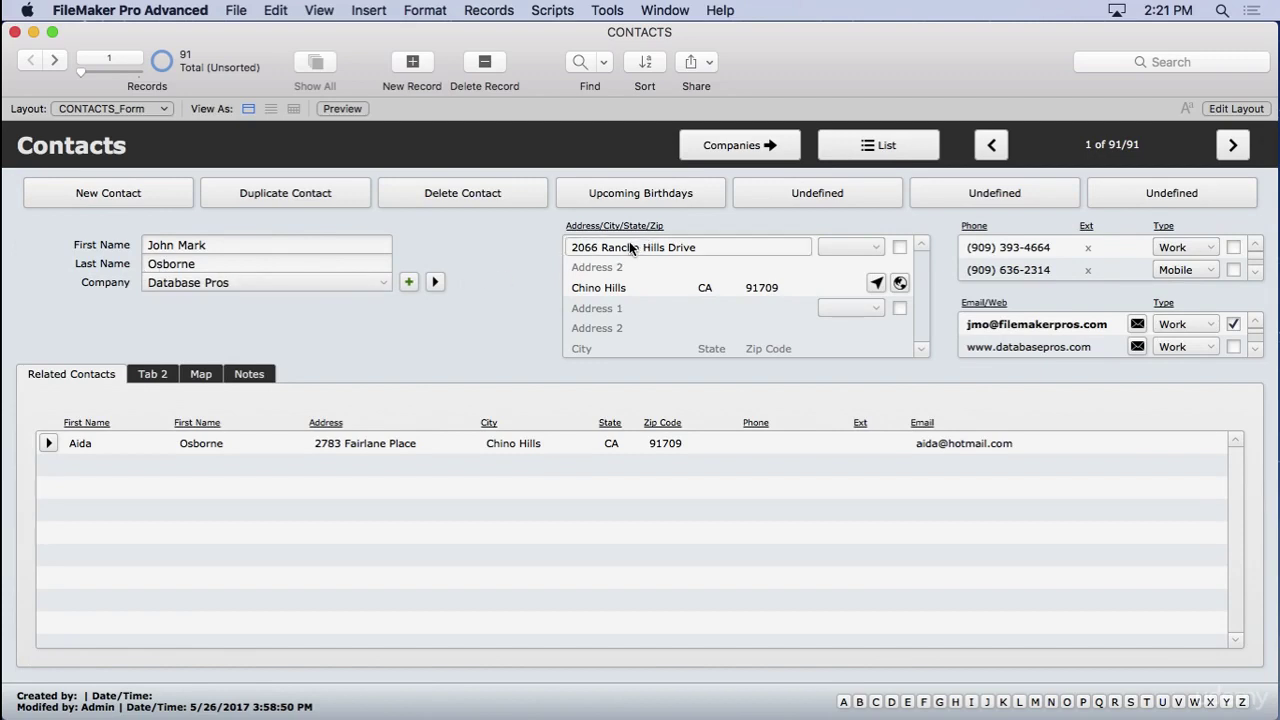
click(538, 273)
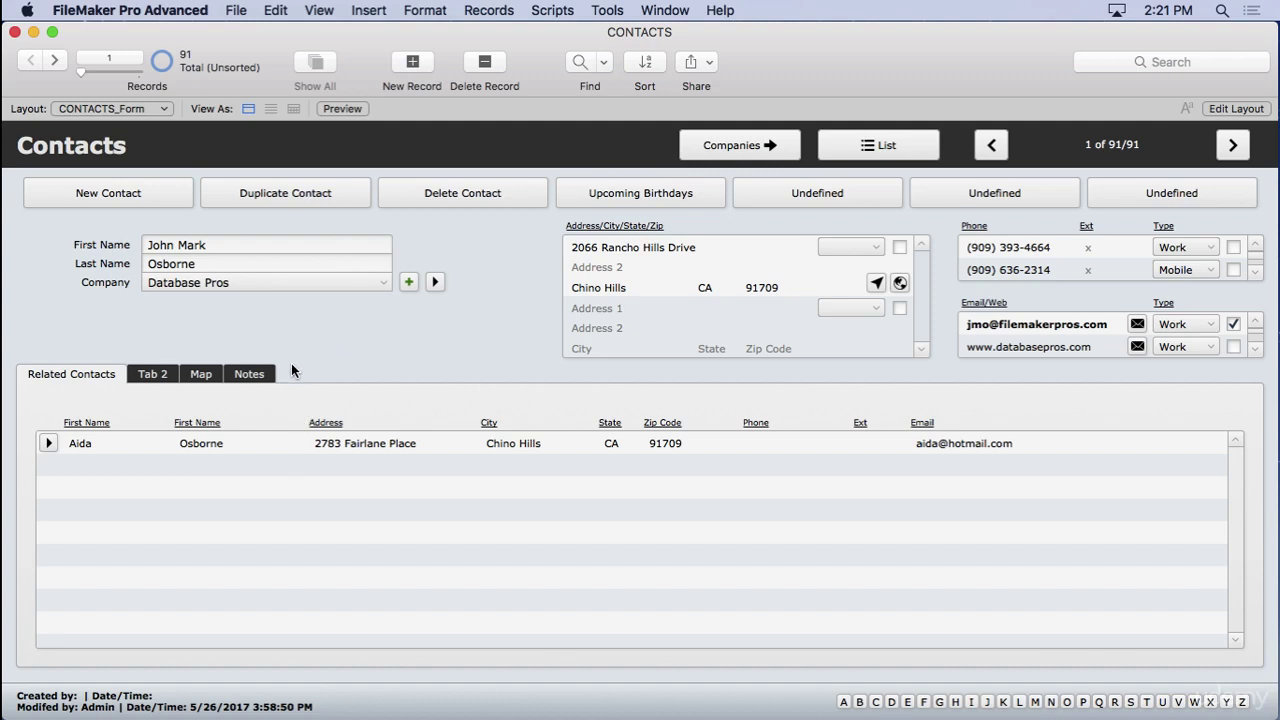
click(262, 375)
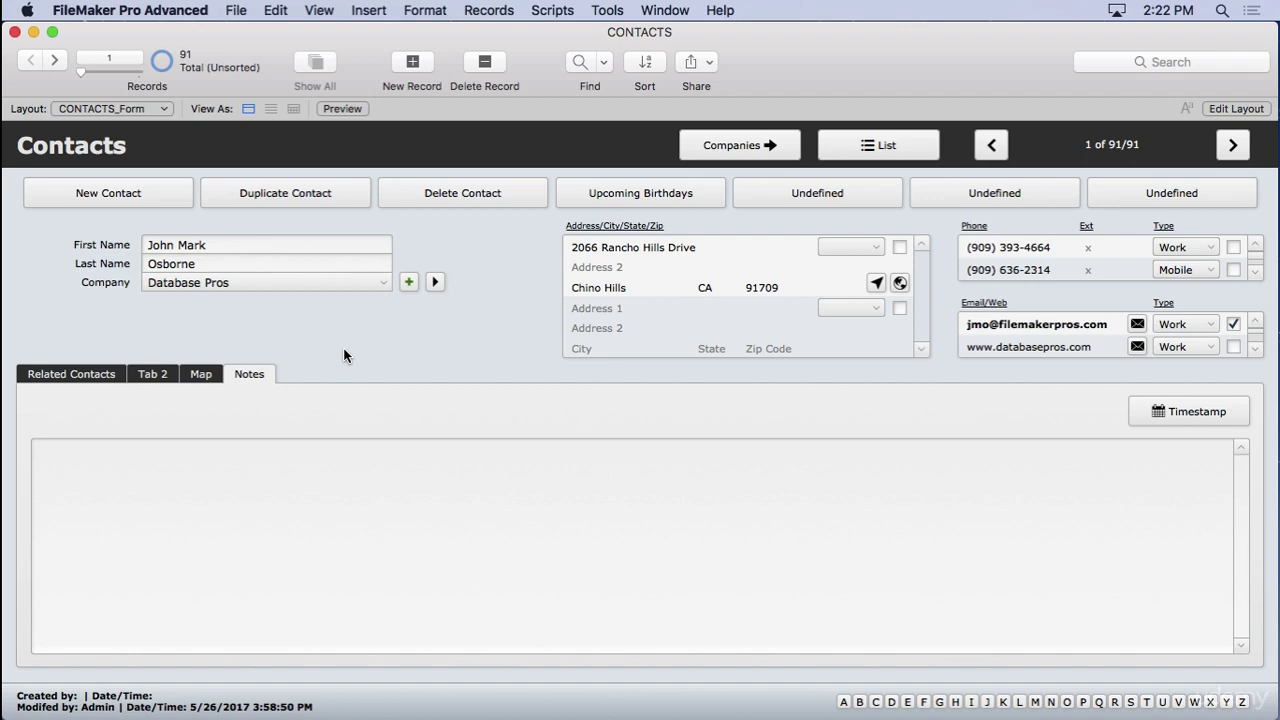
In Script Workspace, uncheck Companies (Add) so it leaves the Scripts menu, then close the workspace
click(566, 10)
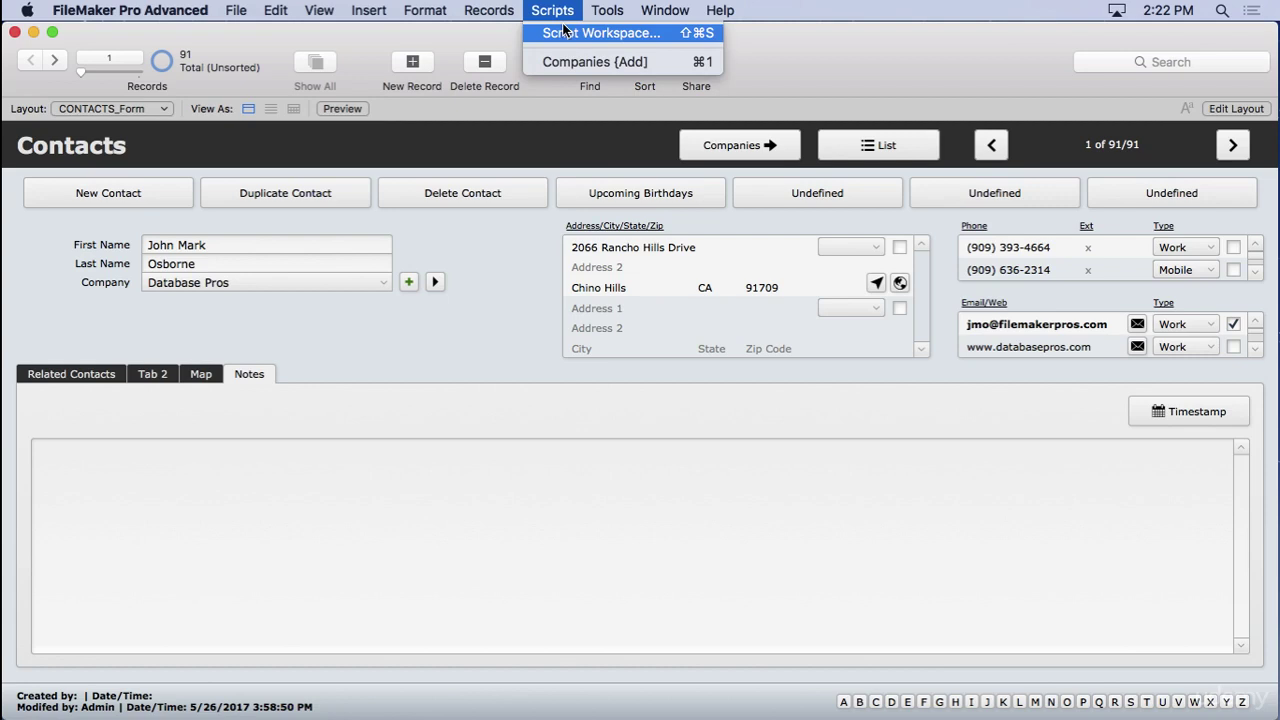
click(563, 34)
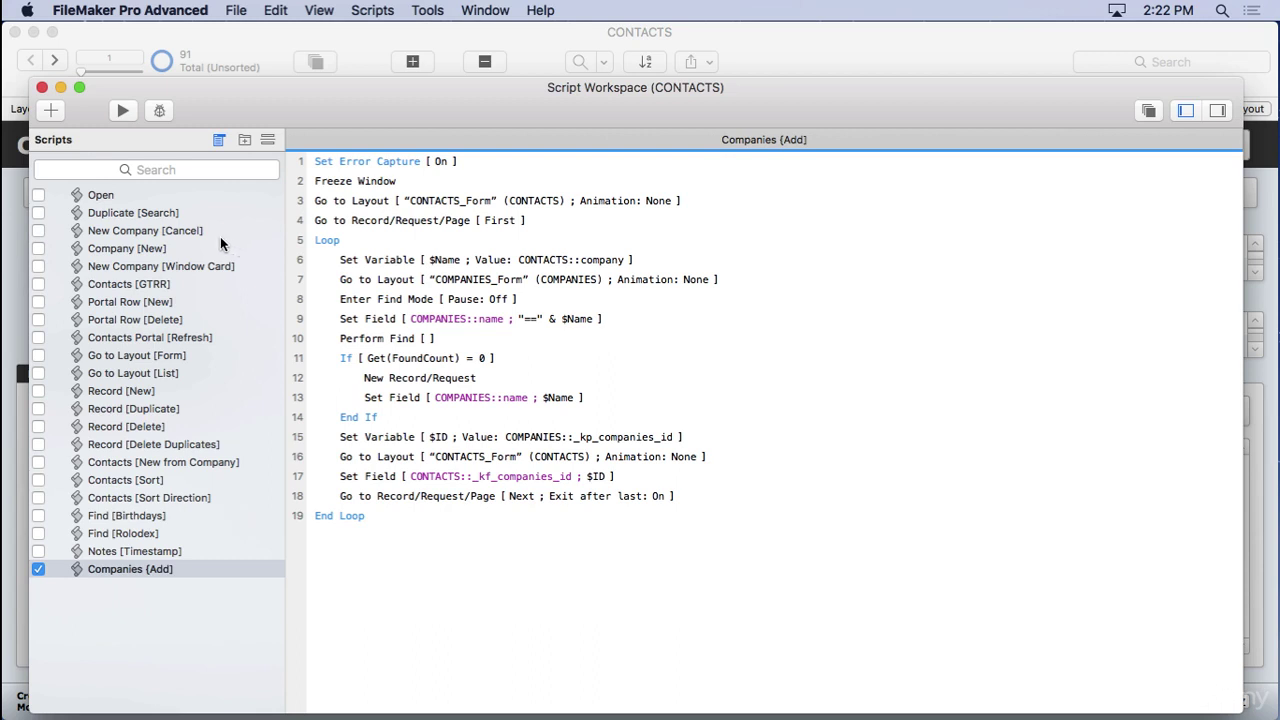
click(37, 569)
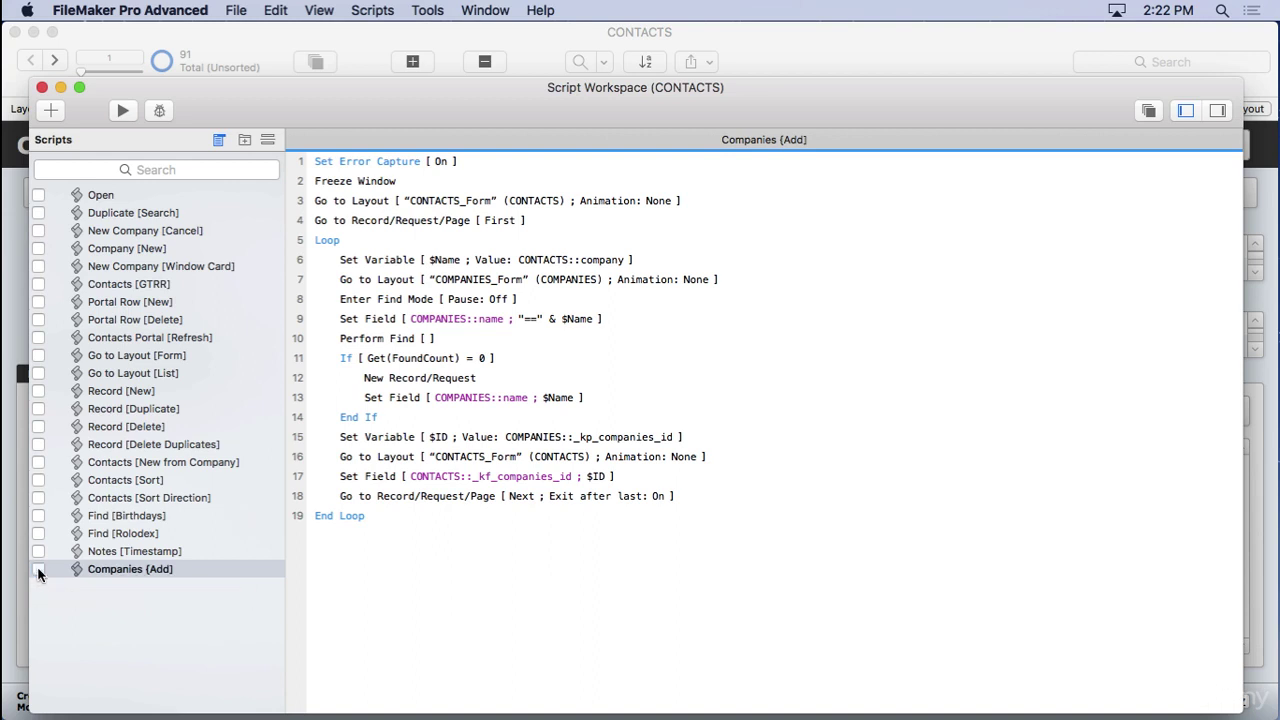
click(41, 88)
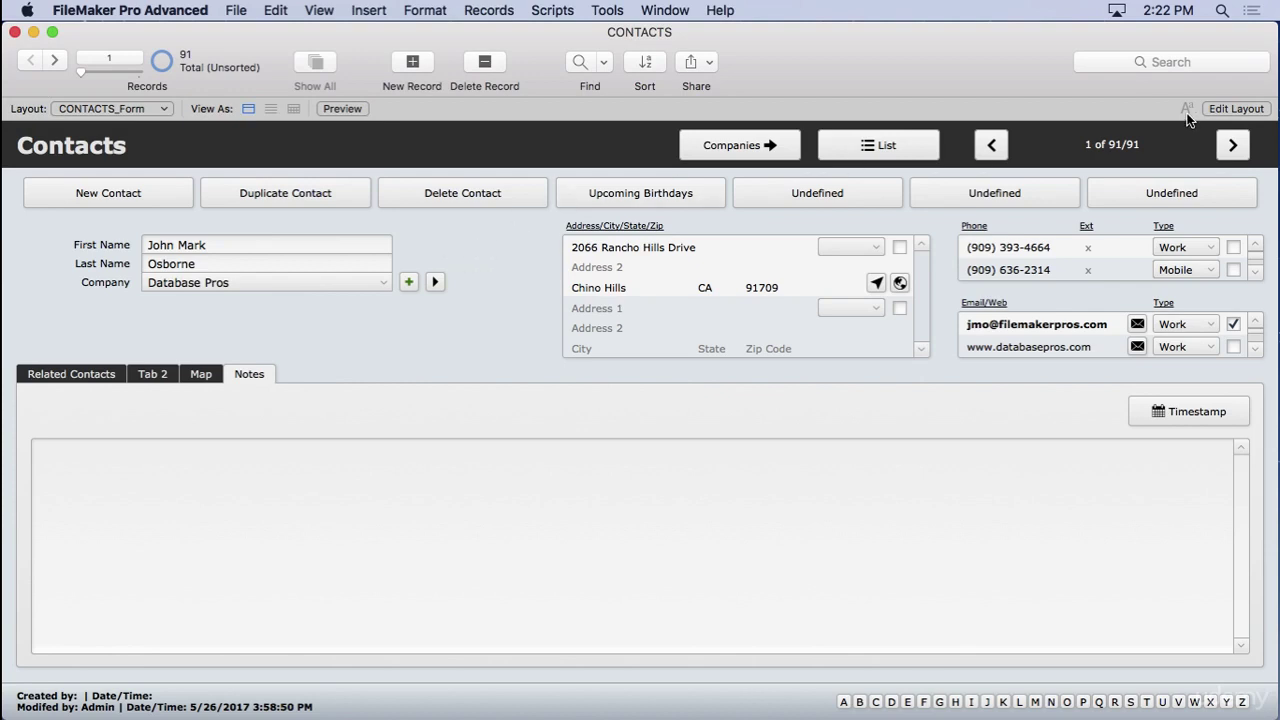
Switch to the COMPANIES_Form layout in Browse mode, toggling List then Form to company record 86
click(1236, 108)
click(138, 113)
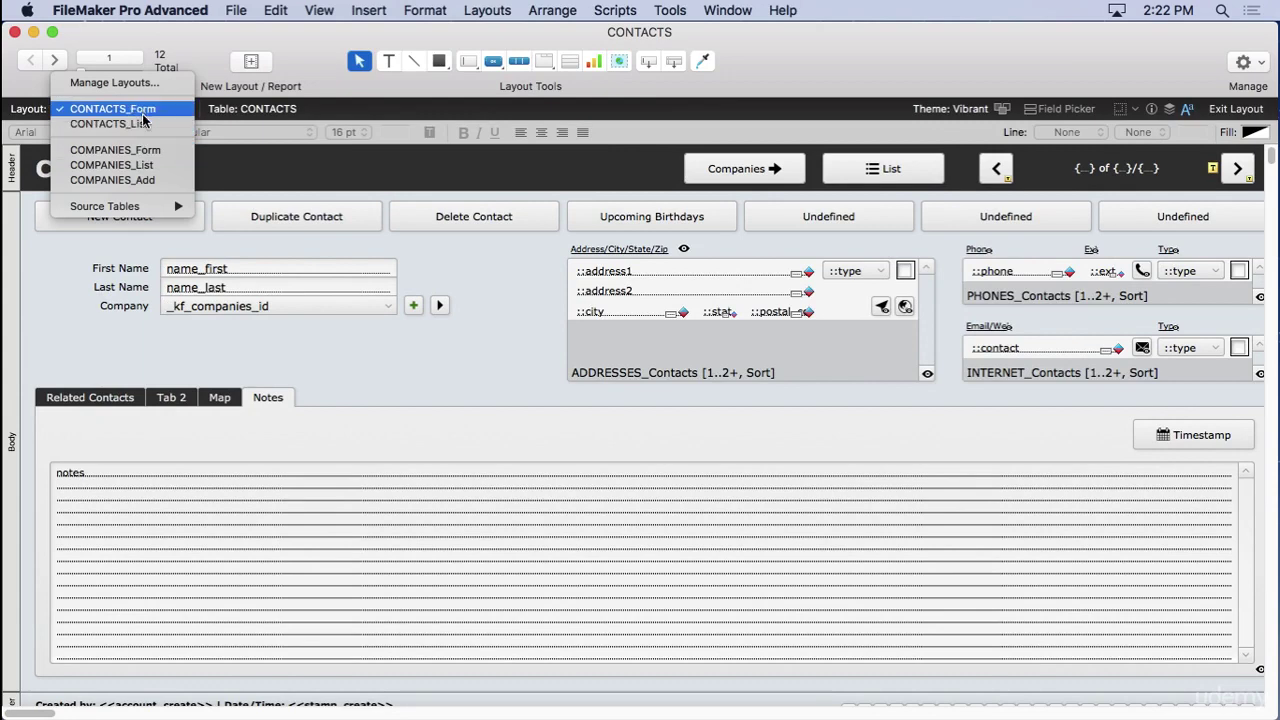
click(146, 150)
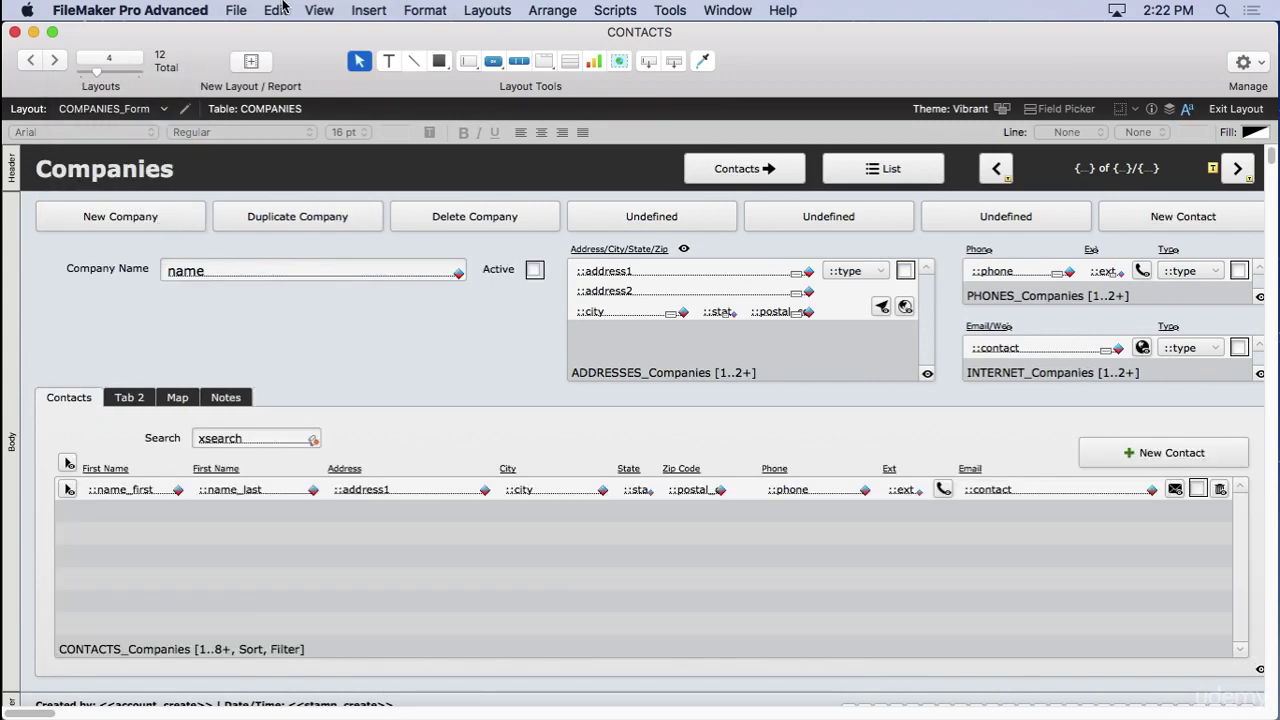
click(320, 10)
click(330, 36)
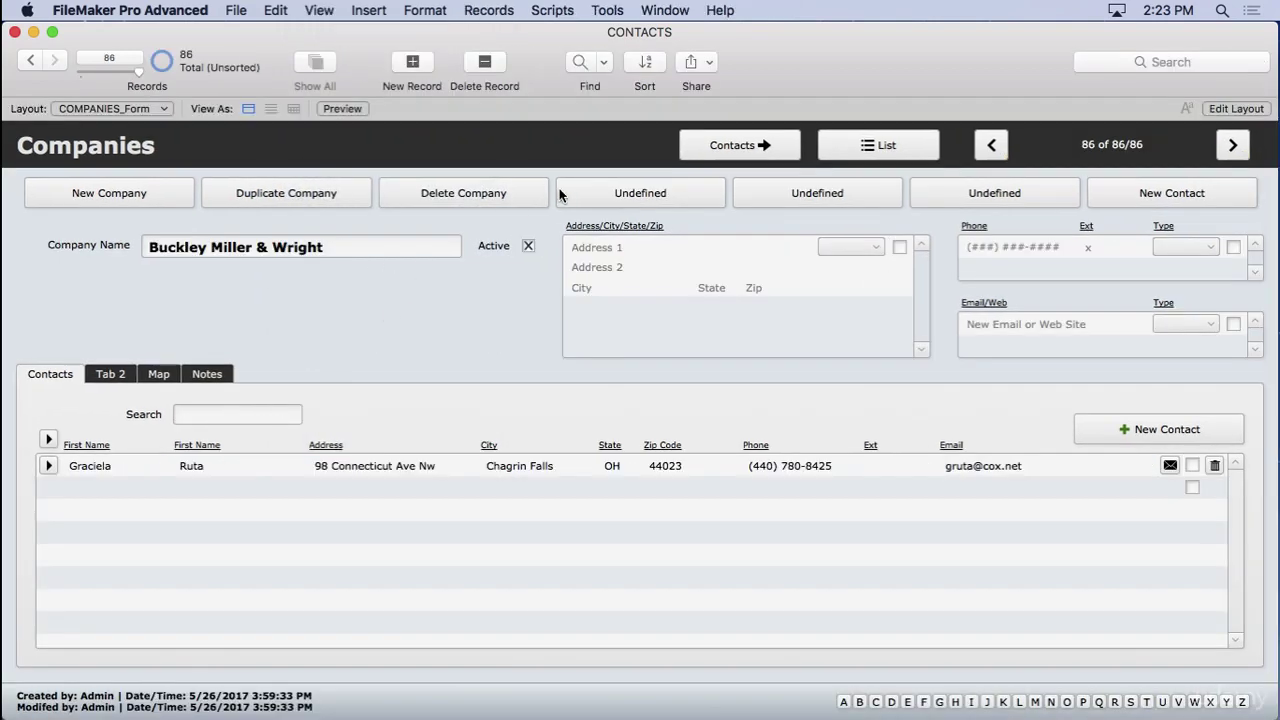
click(848, 150)
click(854, 156)
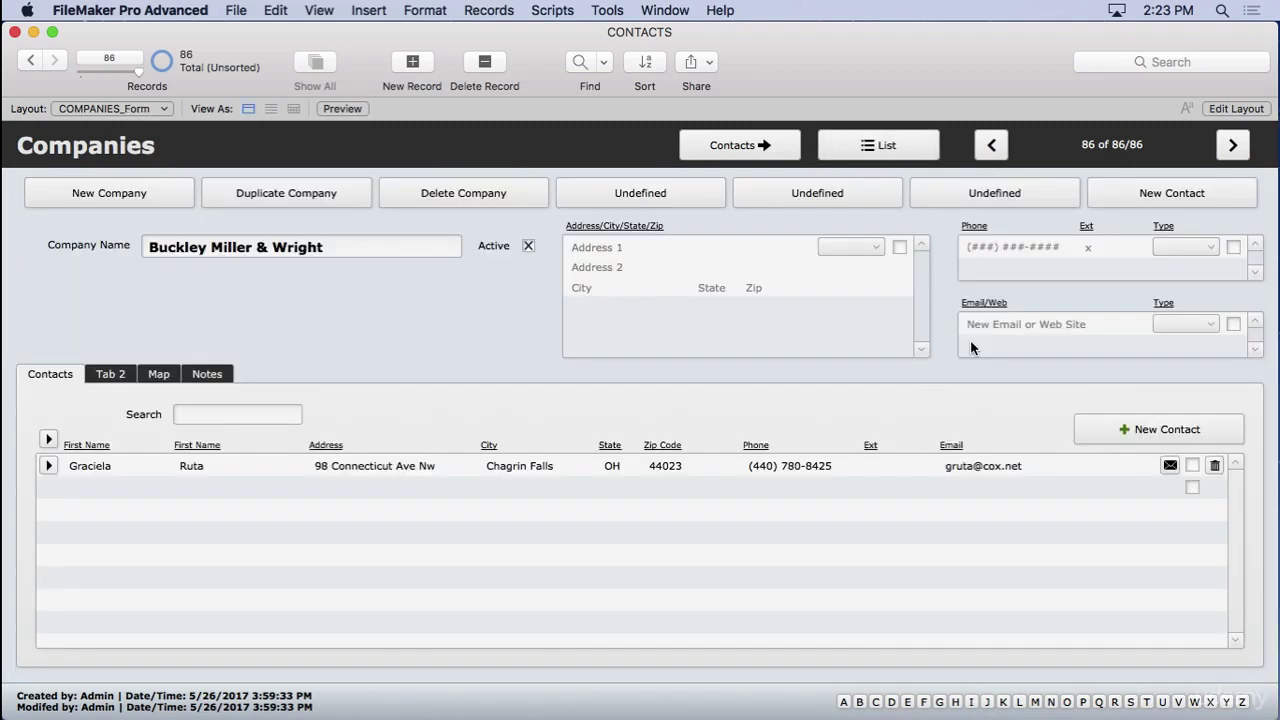